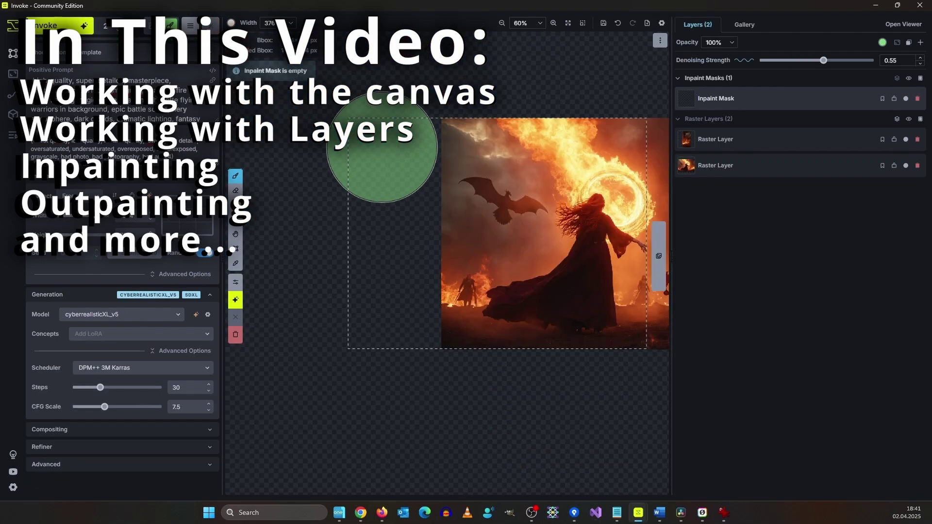
# Paint an inpaint mask over the empty canvas area beside the fire-caster image and browse the generated variants.
pyautogui.moveTo(364, 156)
pyautogui.mouseDown()
pyautogui.moveTo(398, 350)
pyautogui.moveTo(417, 170)
pyautogui.mouseUp()
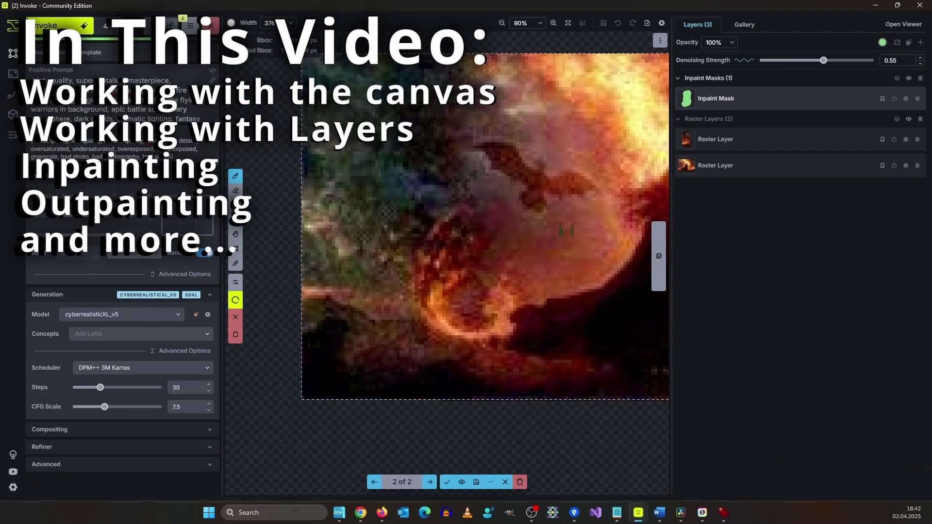
pyautogui.click(375, 482)
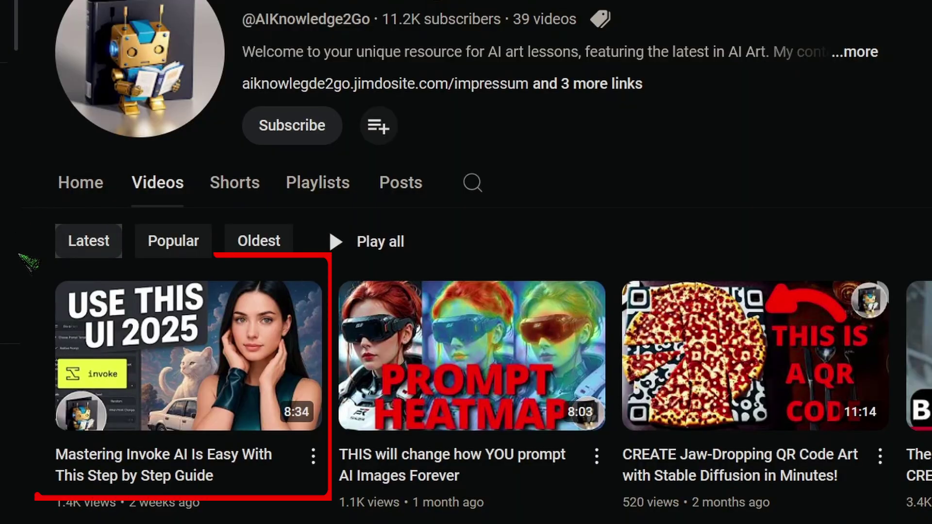
pyautogui.moveTo(212, 381)
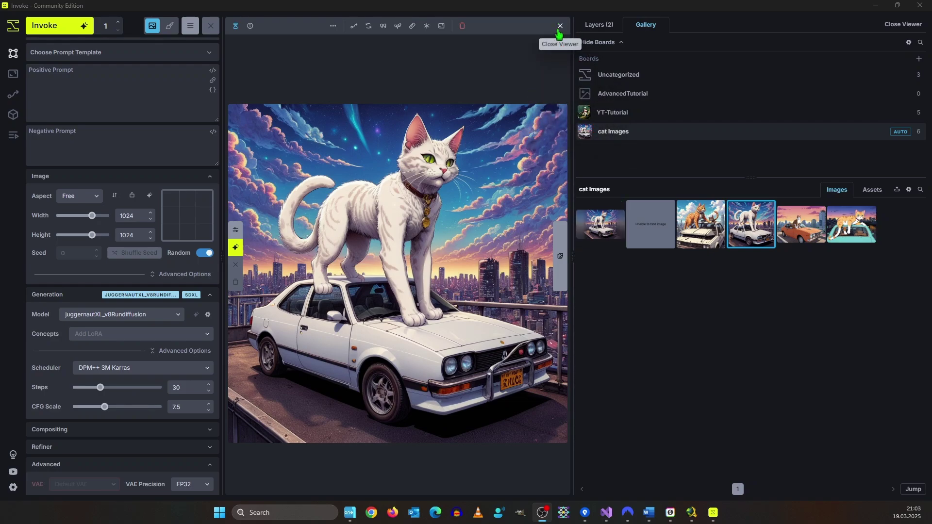
# Close the image viewer and set generations to be sent to the canvas.
pyautogui.click(559, 26)
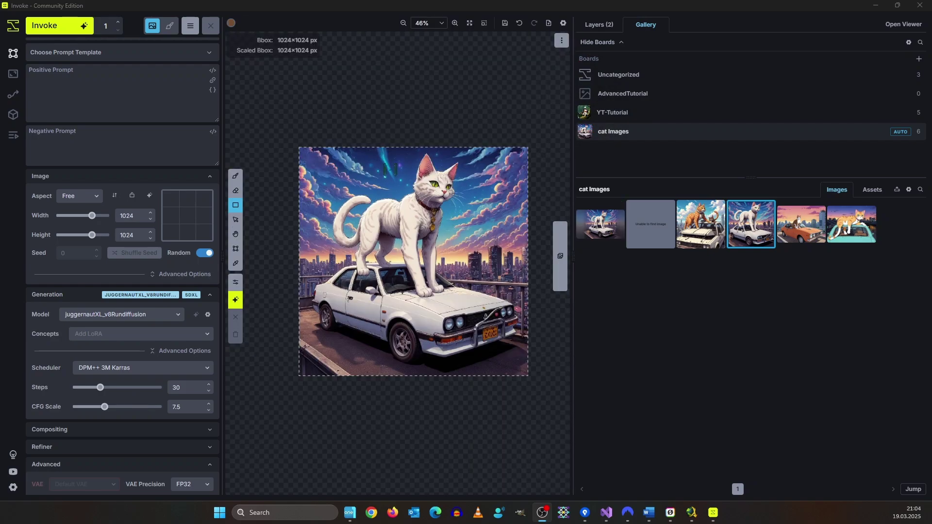
pyautogui.click(165, 29)
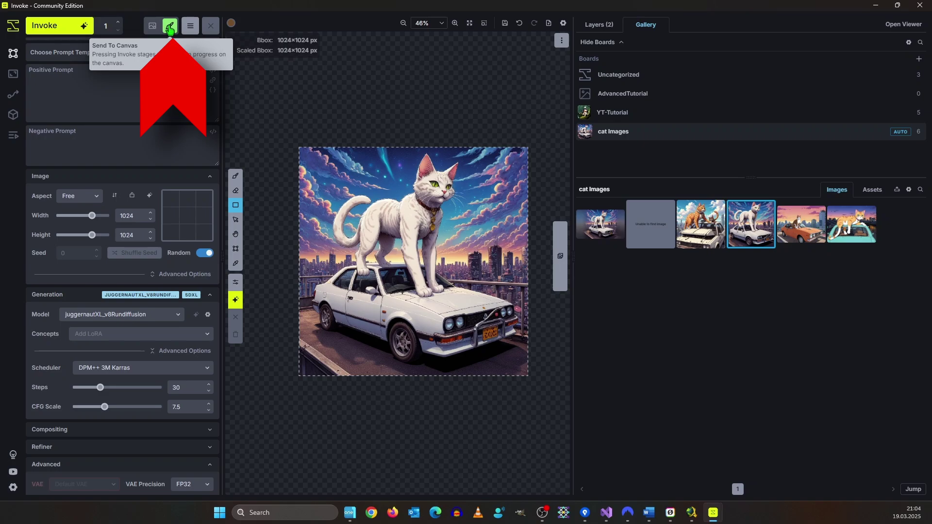
# Examine the white cat image on the canvas at different zoom levels and positions.
pyautogui.scroll(-5, 481, 118)
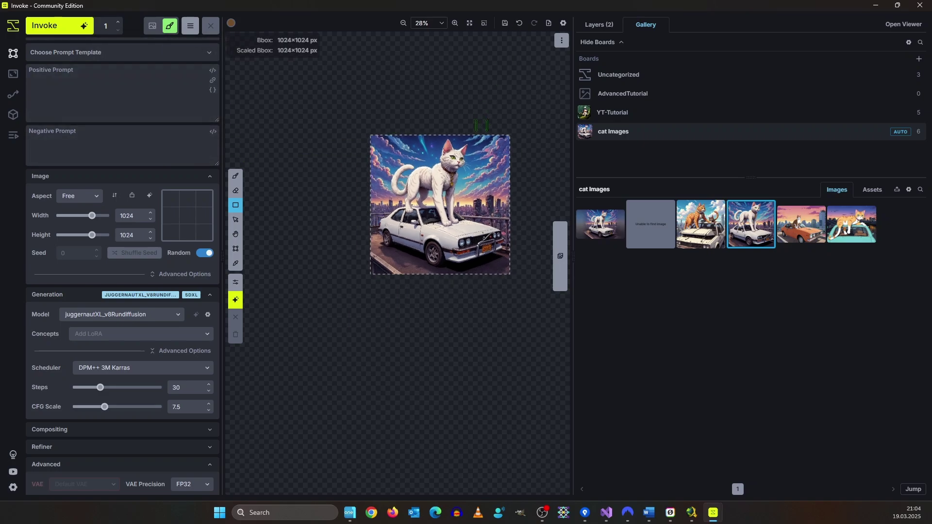
pyautogui.scroll(8, 478, 237)
pyautogui.scroll(-3, 496, 165)
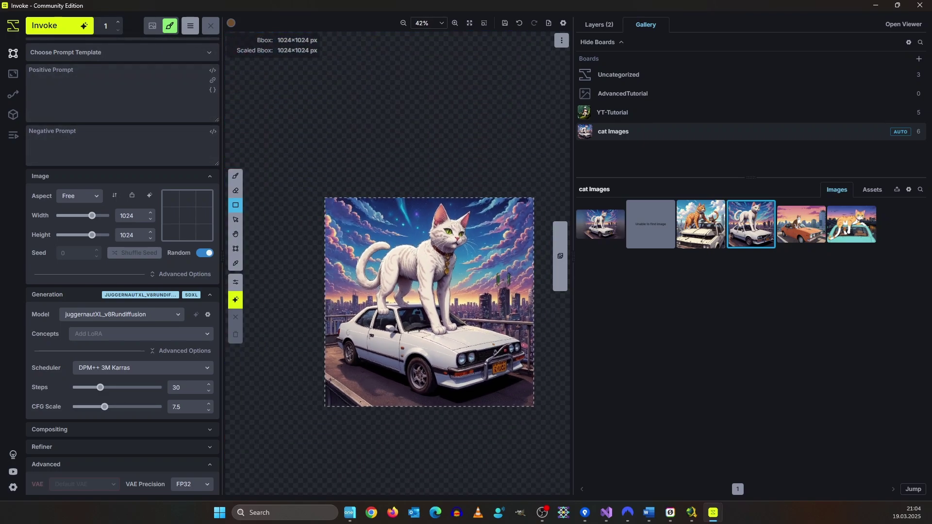
pyautogui.scroll(-4, 507, 274)
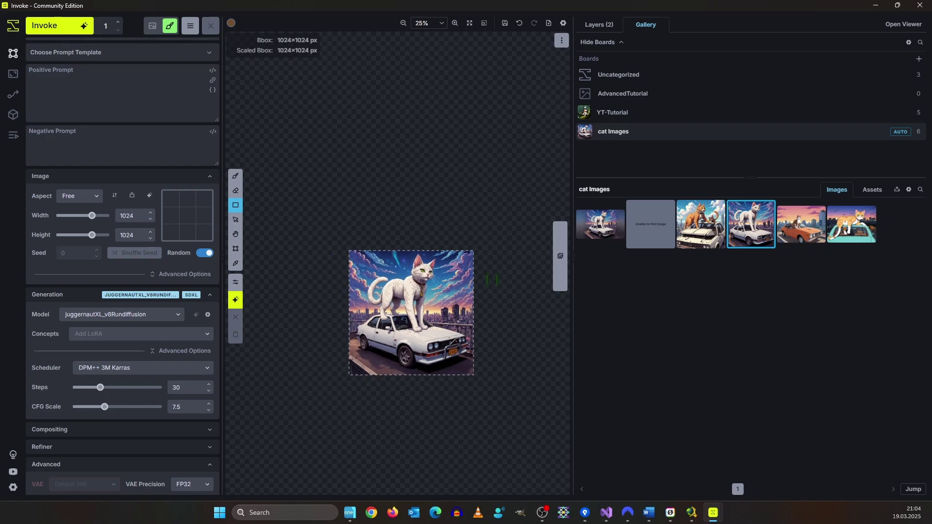
pyautogui.moveTo(507, 274); pyautogui.dragTo(423, 285)
pyautogui.moveTo(496, 156); pyautogui.dragTo(493, 52)
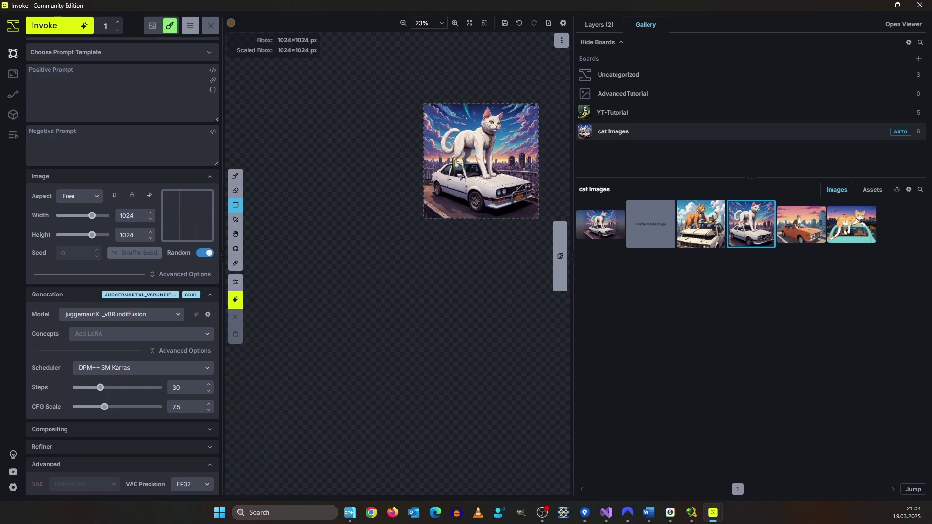
pyautogui.scroll(4, 460, 162)
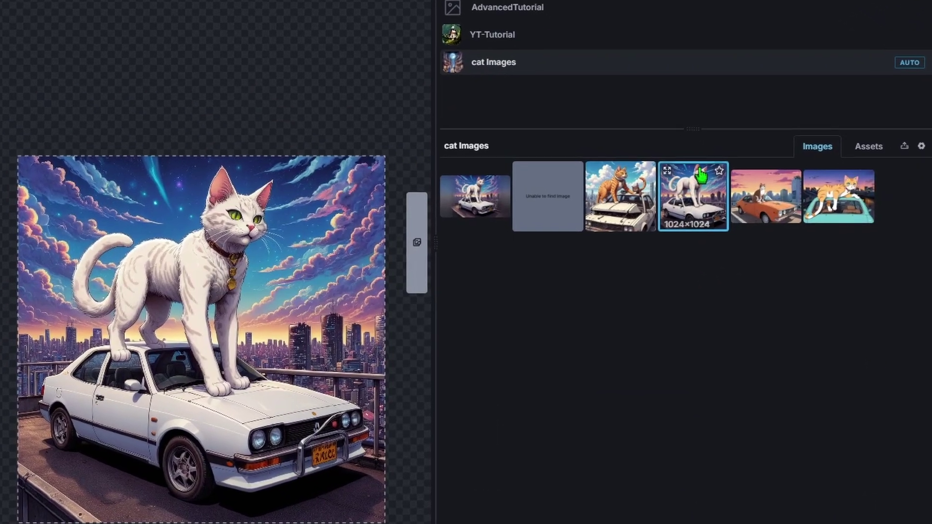
# Recall the generation settings of the selected white cat image from its metadata using Remix Image.
pyautogui.rightClick(701, 176)
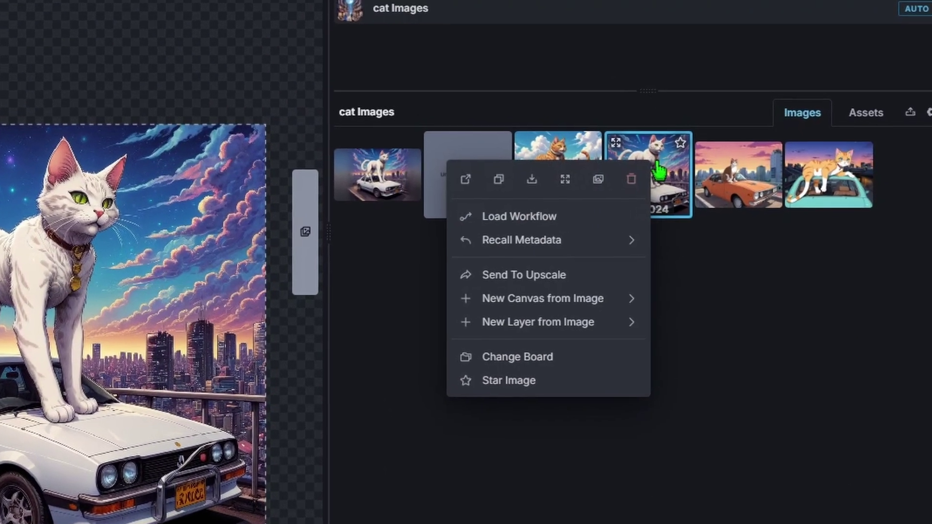
pyautogui.moveTo(542, 240)
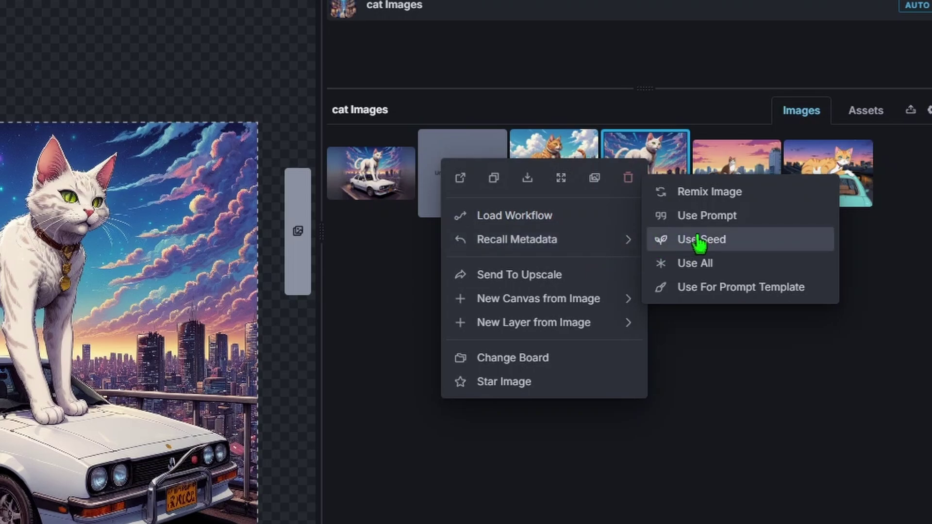
pyautogui.click(751, 194)
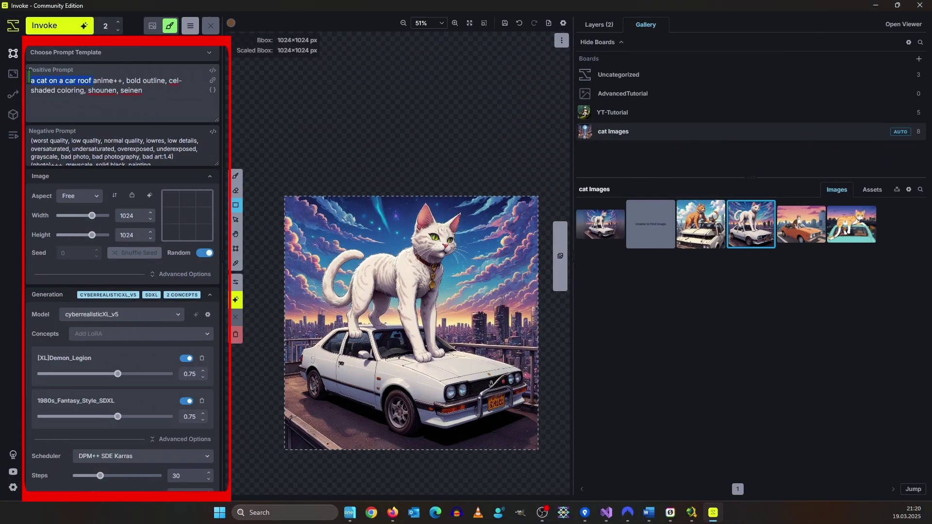
# Replace "a cat on a car roof" at the start of the positive prompt with "city, moon,".
pyautogui.press('BackSpace')
pyautogui.write('cit')
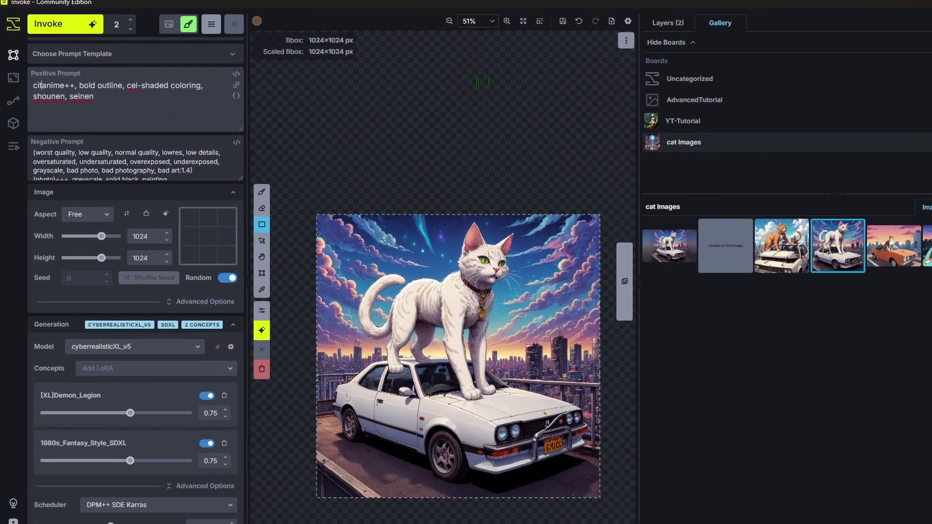
pyautogui.write('y, ')
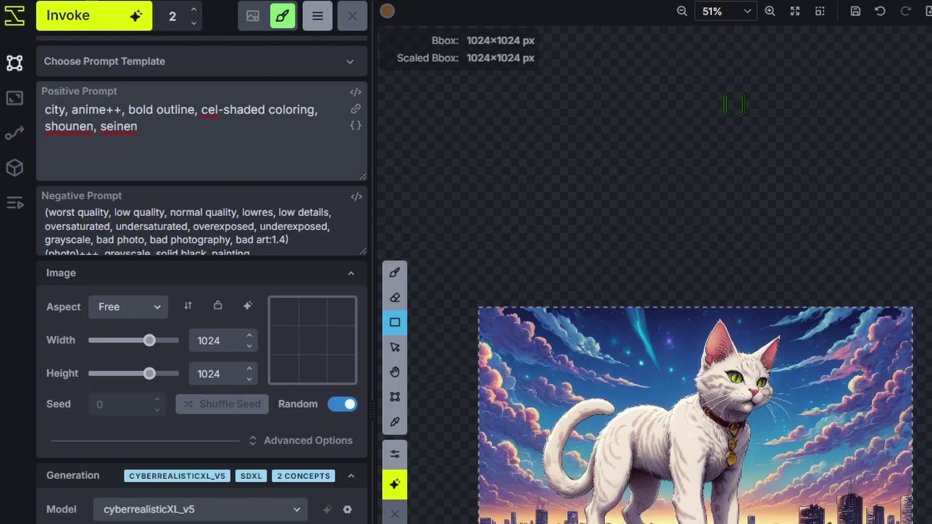
pyautogui.write('moon,')
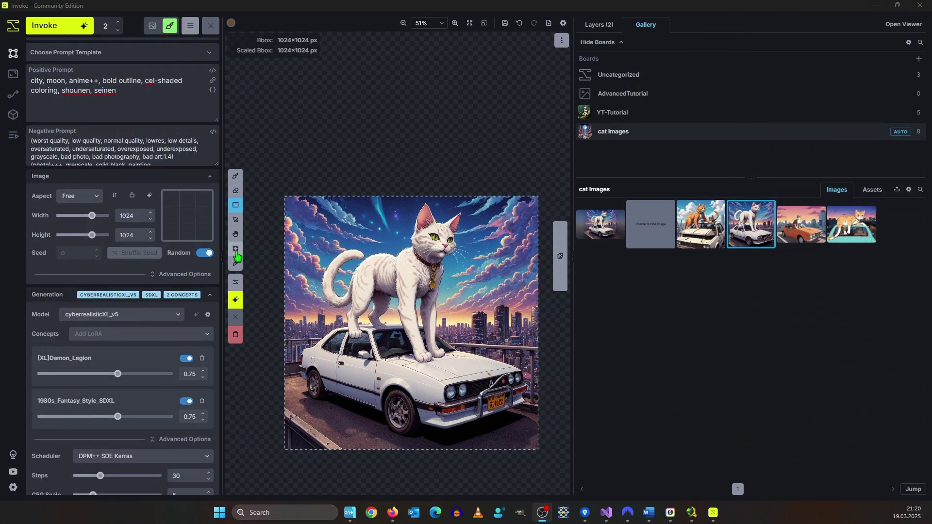
# Move the bounding box to the empty canvas area below the cat image and generate two images there.
pyautogui.click(235, 249)
pyautogui.moveTo(403, 384); pyautogui.dragTo(403, 258)
pyautogui.moveTo(437, 215); pyautogui.dragTo(378, 319)
pyautogui.moveTo(516, 317); pyautogui.dragTo(570, 275)
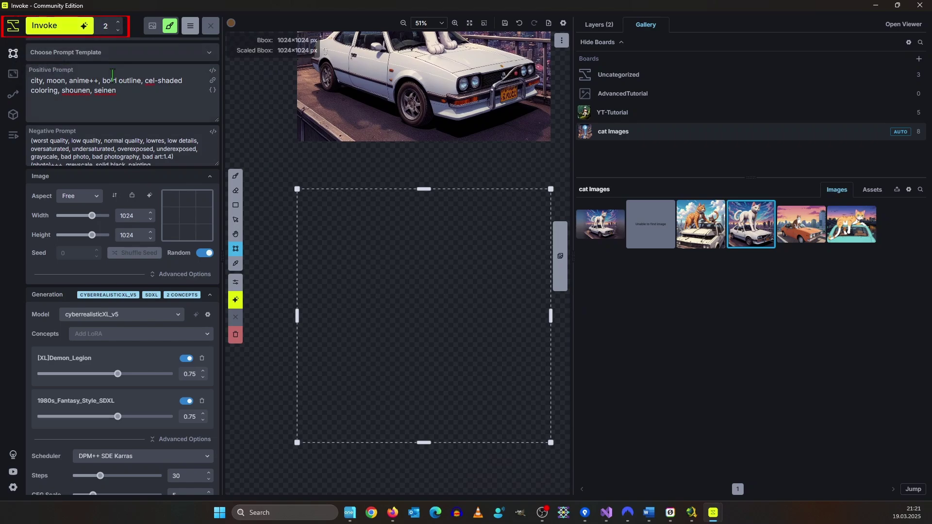
pyautogui.click(48, 25)
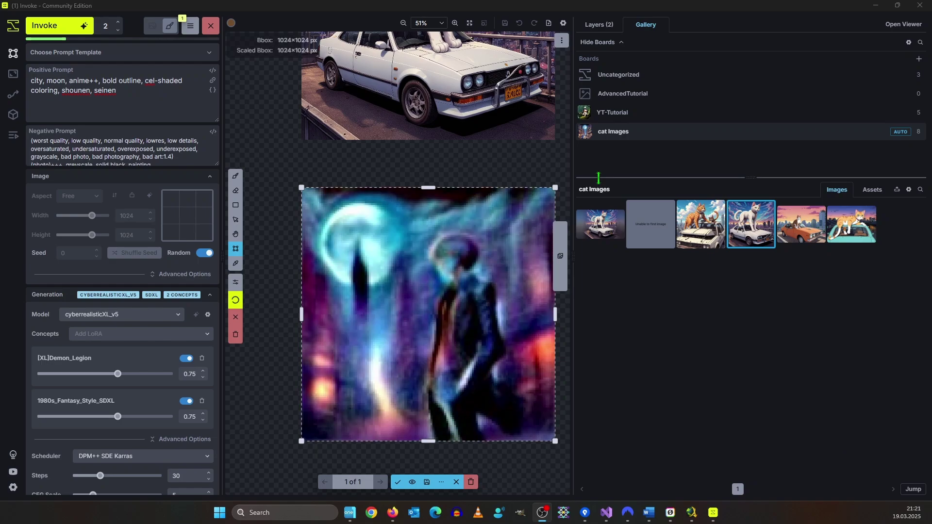
# Compare the two generated moonlit city images and accept the second one onto the canvas.
pyautogui.scroll(3, 387, 332)
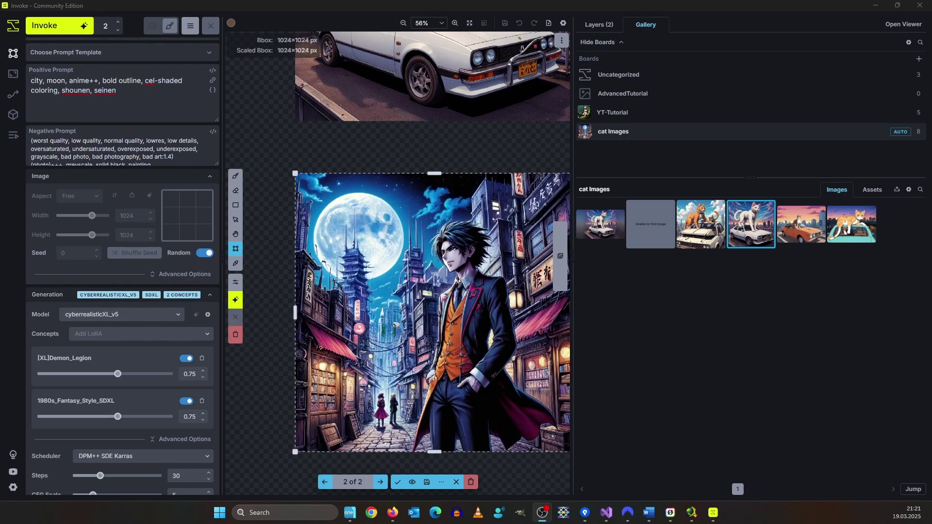
pyautogui.moveTo(438, 286); pyautogui.dragTo(406, 263)
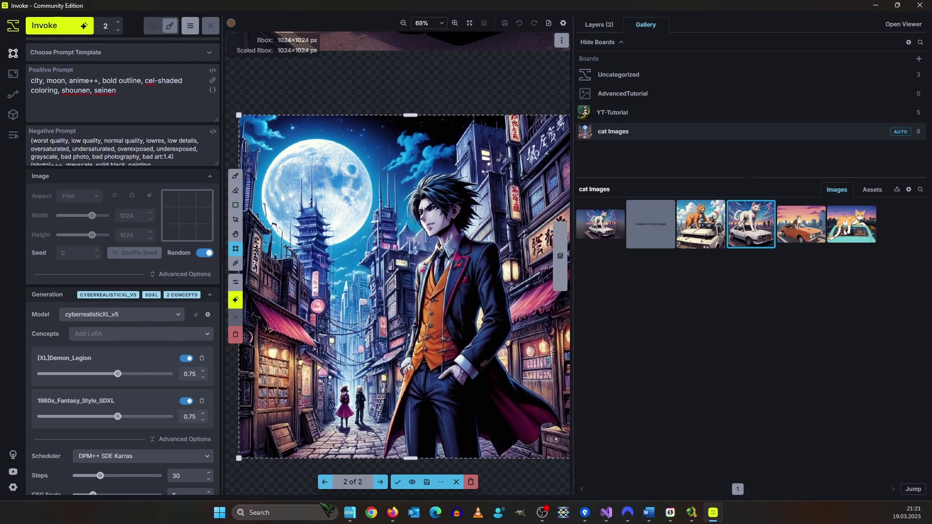
pyautogui.click(325, 483)
pyautogui.click(377, 483)
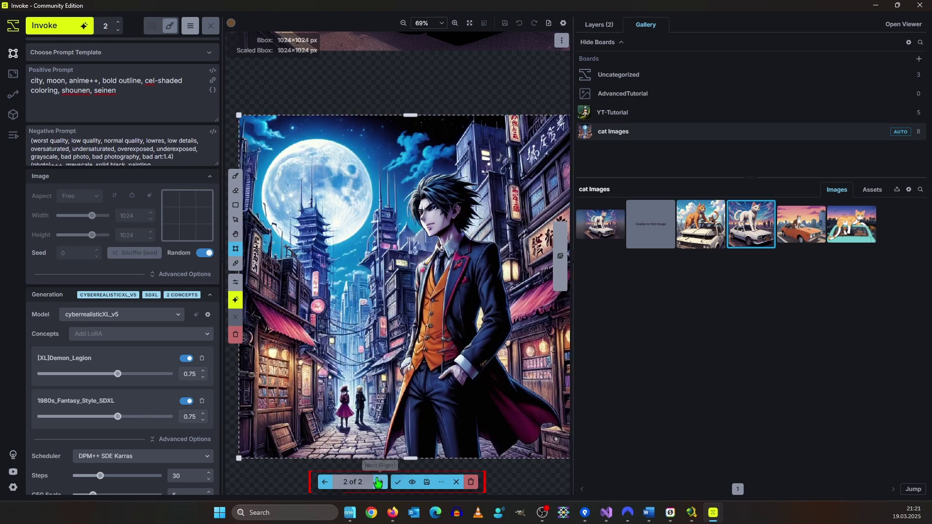
pyautogui.moveTo(401, 236); pyautogui.dragTo(396, 247)
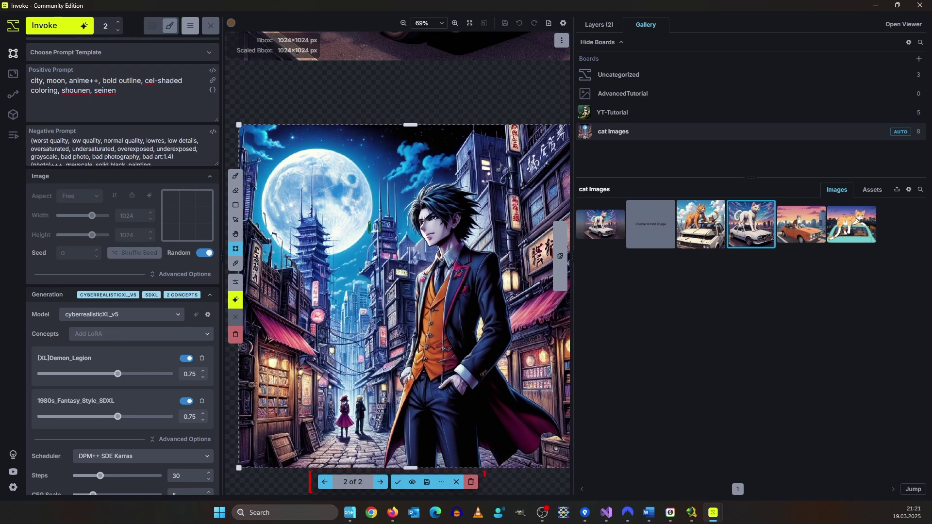
pyautogui.scroll(-2, 408, 271)
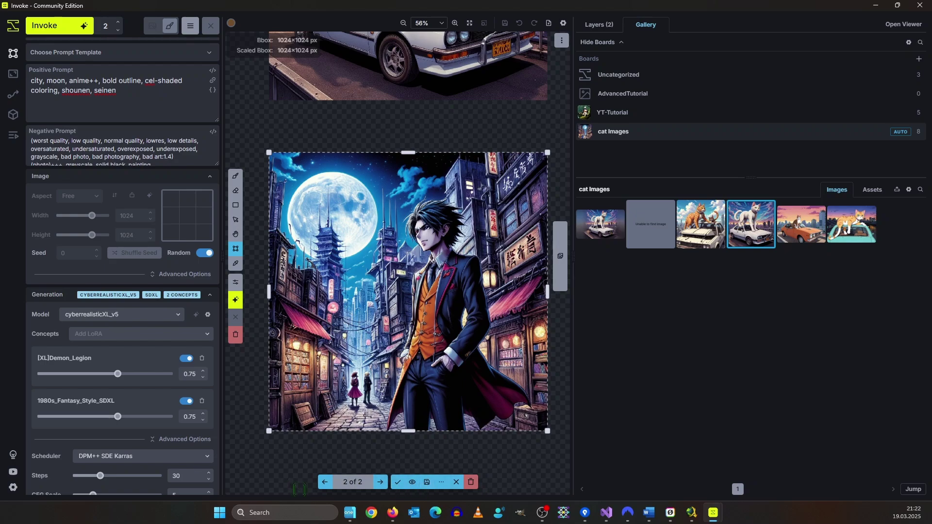
pyautogui.click(325, 484)
pyautogui.click(380, 483)
pyautogui.click(396, 483)
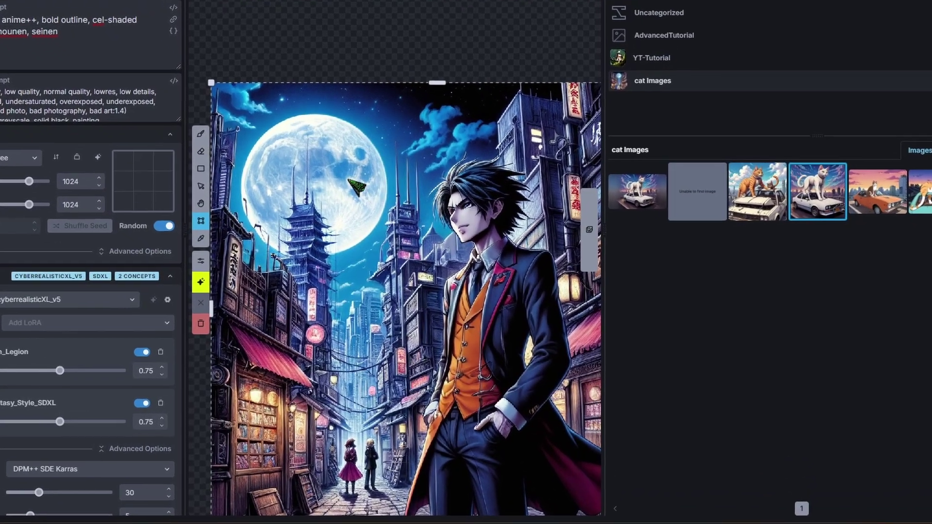
# Isolate the moon on the new raster layer with Select Object, using include points on it, and apply the selection.
pyautogui.rightClick(384, 168)
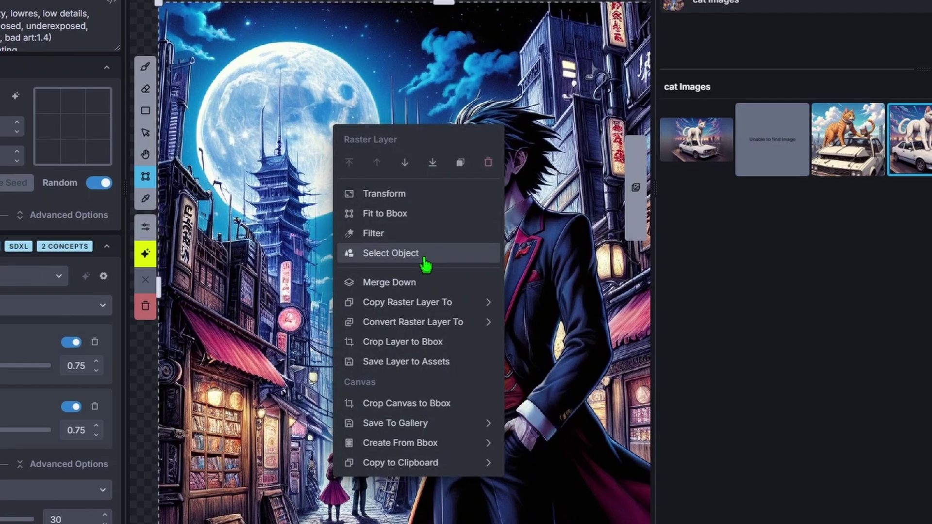
pyautogui.click(423, 258)
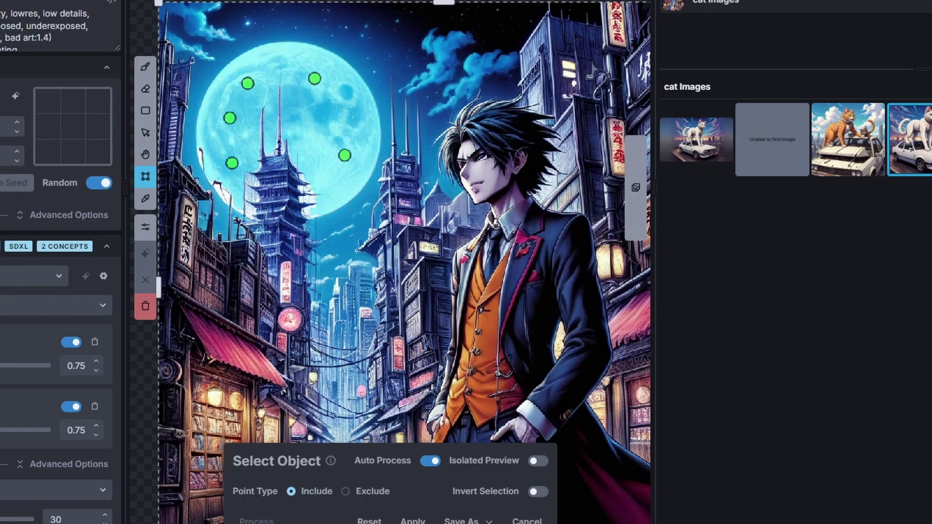
pyautogui.click(411, 517)
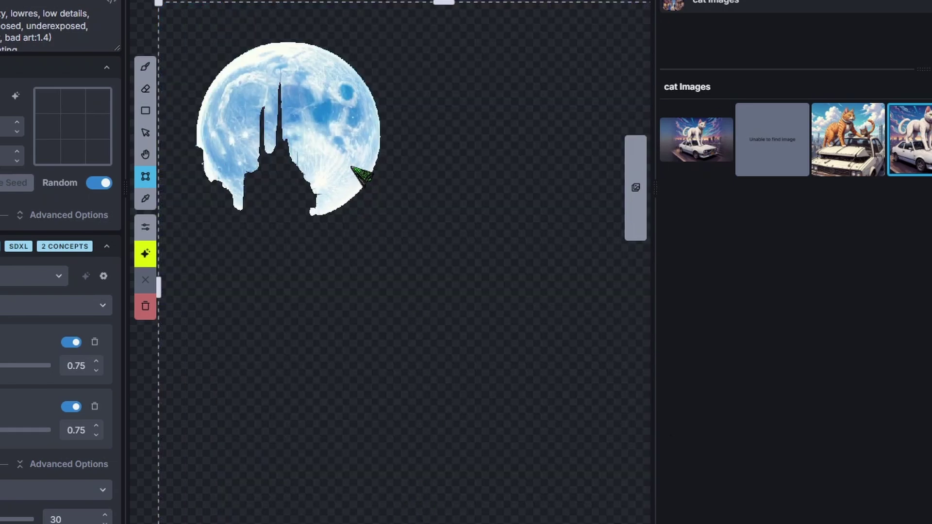
# Move the cut-out moon into the sky of the cat image, to the right of the cat's head.
pyautogui.moveTo(399, 152); pyautogui.dragTo(485, 332)
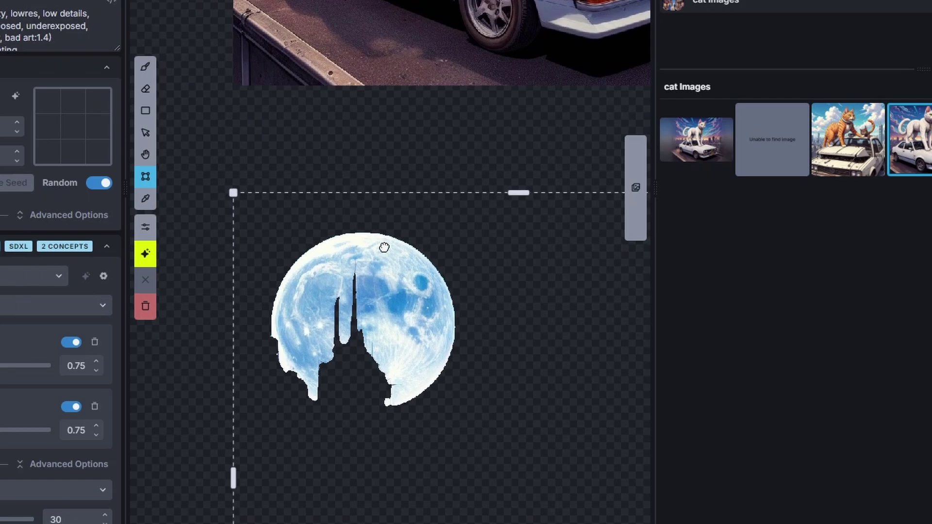
pyautogui.scroll(-5, 444, 229)
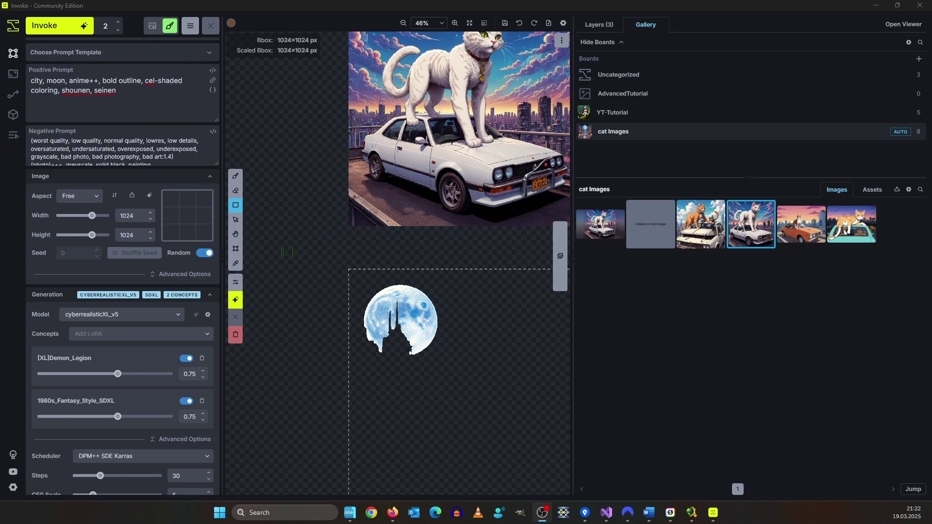
pyautogui.press('v')
pyautogui.moveTo(408, 321); pyautogui.dragTo(535, 76)
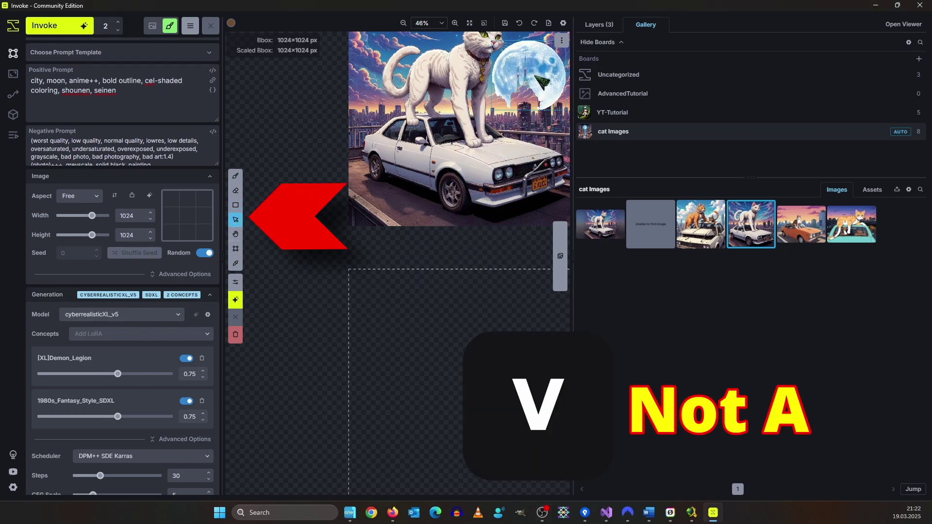
pyautogui.scroll(4, 505, 117)
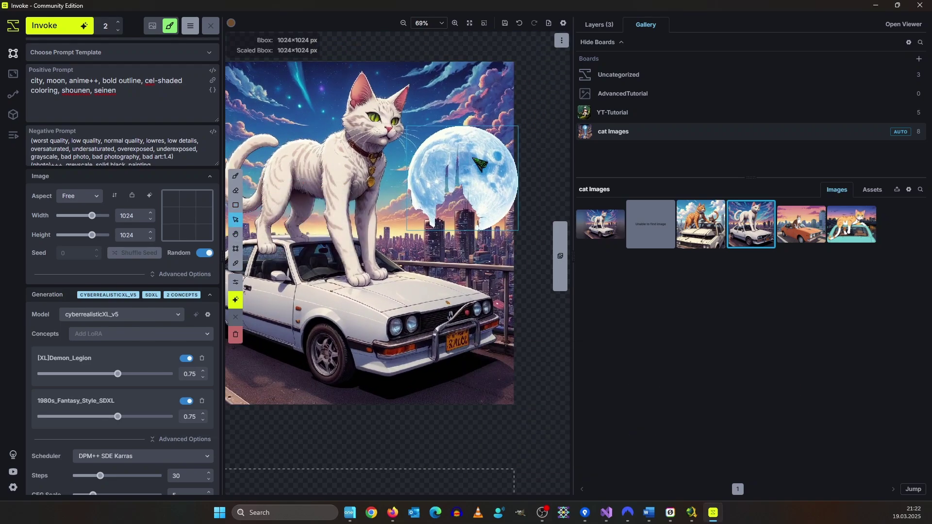
pyautogui.moveTo(463, 187); pyautogui.dragTo(461, 145)
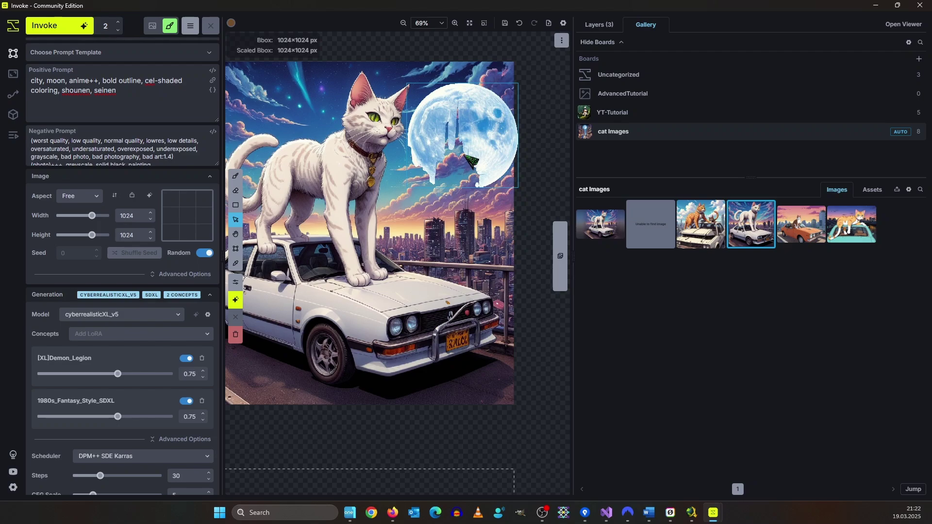
pyautogui.scroll(6, 519, 123)
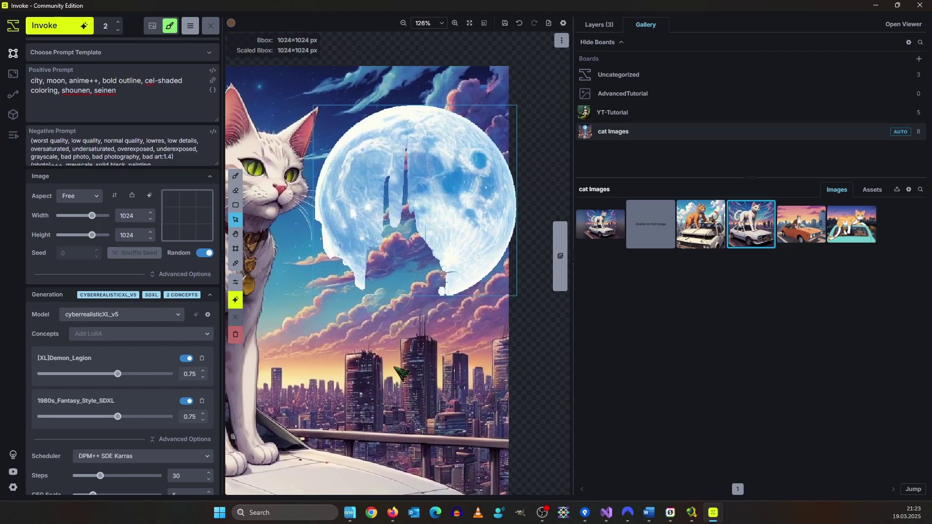
pyautogui.scroll(-2, 394, 367)
pyautogui.moveTo(377, 349); pyautogui.dragTo(472, 329)
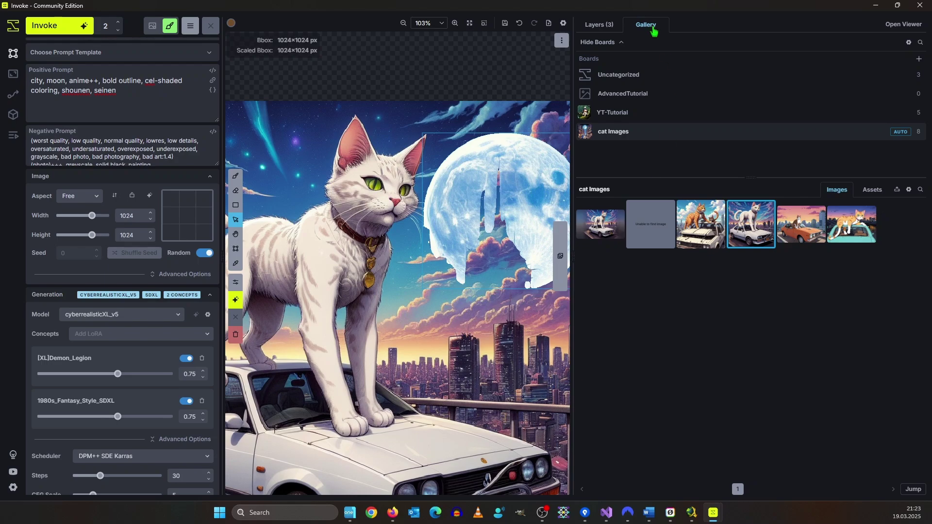
pyautogui.scroll(-4, 432, 272)
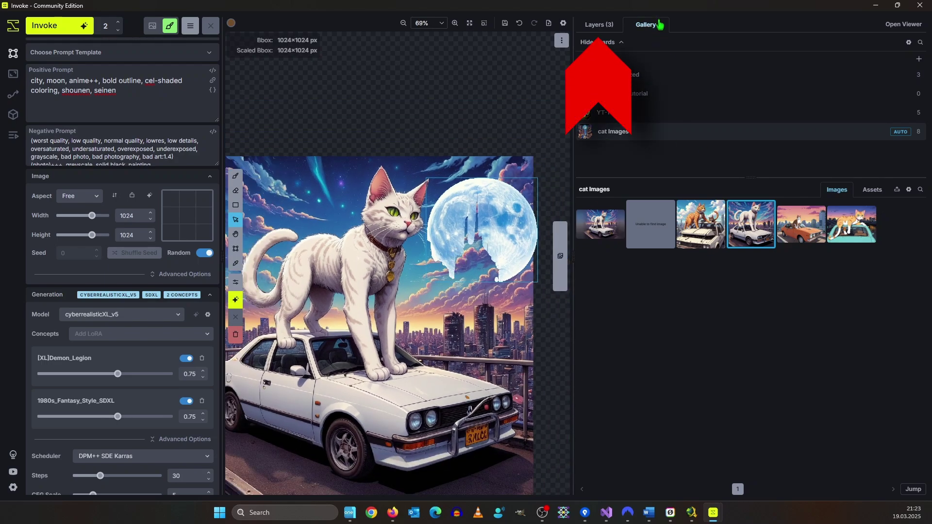
# Show the layers list and switch the moon and cat raster layers off and back on to check their contents.
pyautogui.click(614, 26)
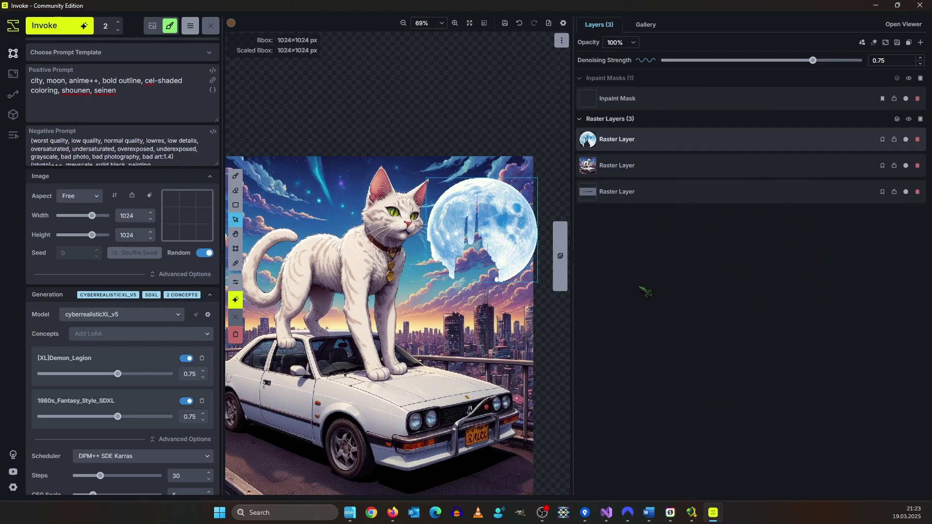
pyautogui.click(904, 135)
pyautogui.click(904, 135)
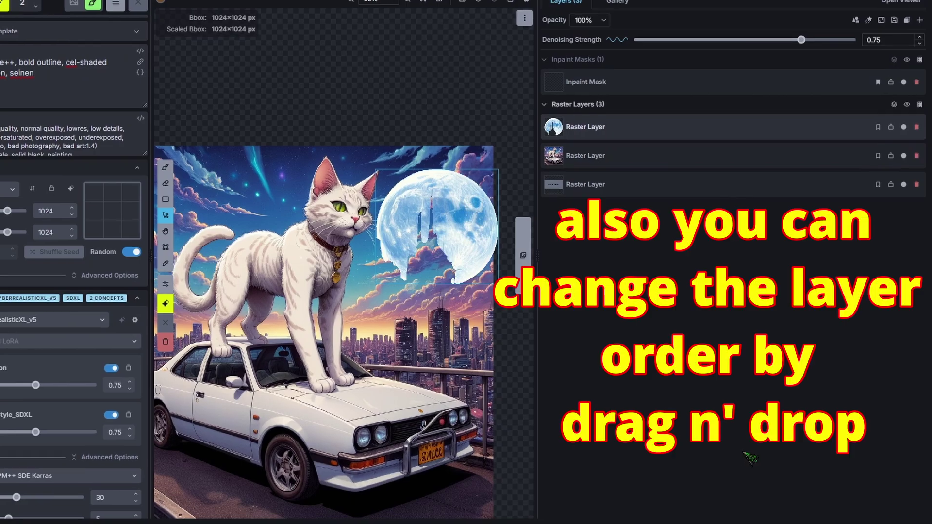
pyautogui.click(904, 155)
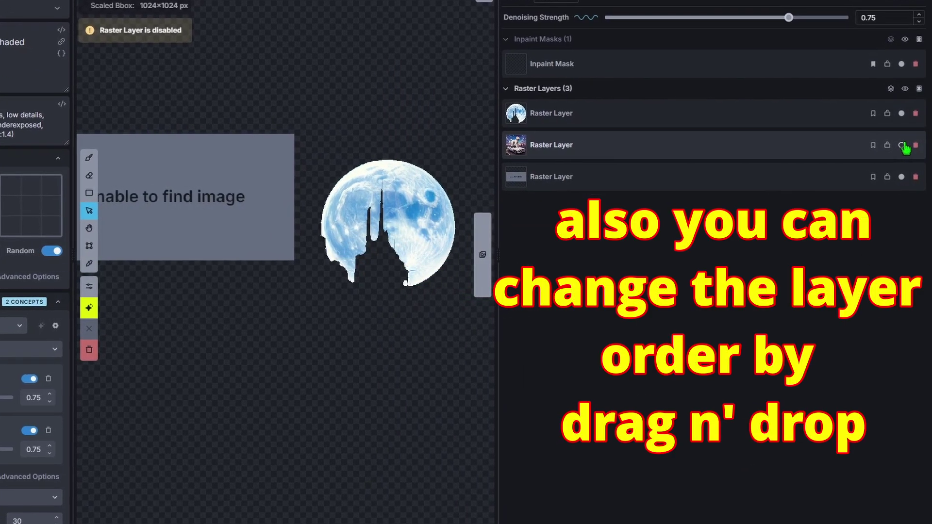
pyautogui.click(902, 145)
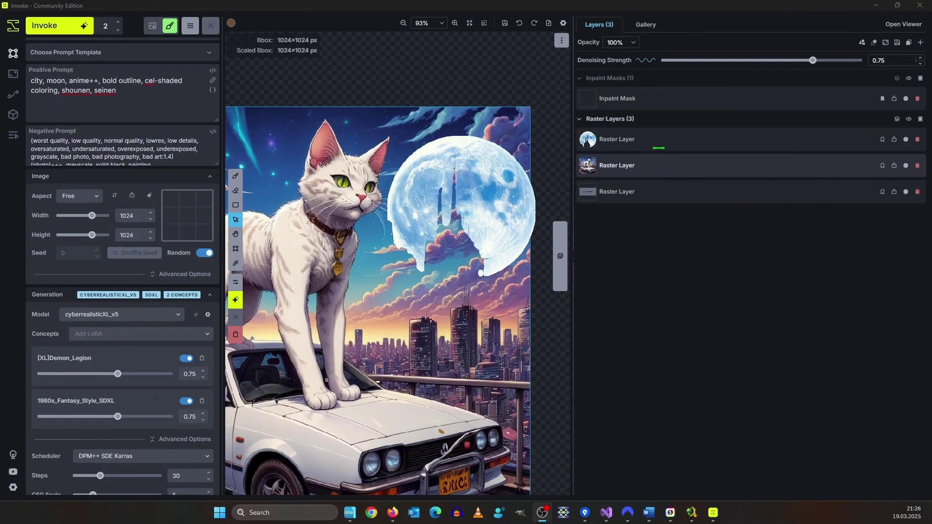
# Try moving the cat layer and undo it, and select the moon layer and move it down onto the skyline.
pyautogui.moveTo(395, 299); pyautogui.dragTo(421, 281)
pyautogui.hotkey('ctrl', 'z')
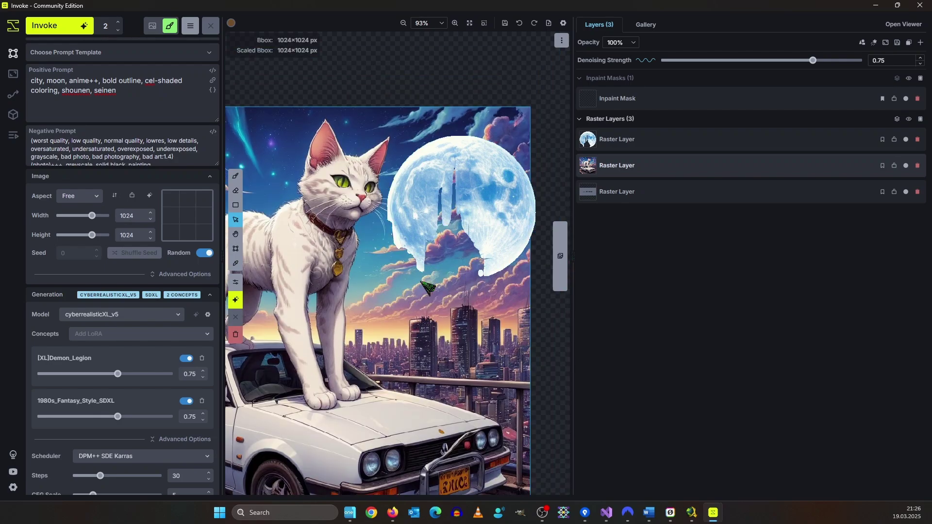
pyautogui.click(668, 145)
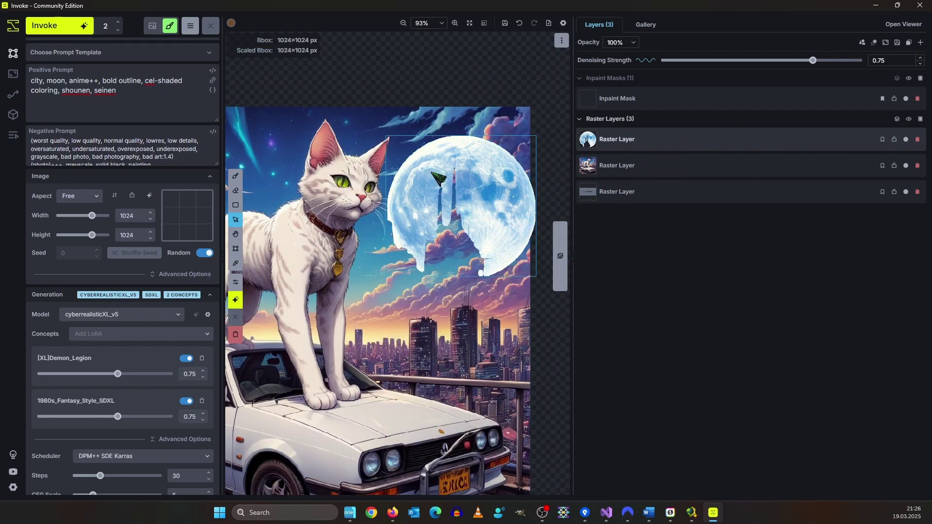
pyautogui.moveTo(432, 174); pyautogui.dragTo(451, 252)
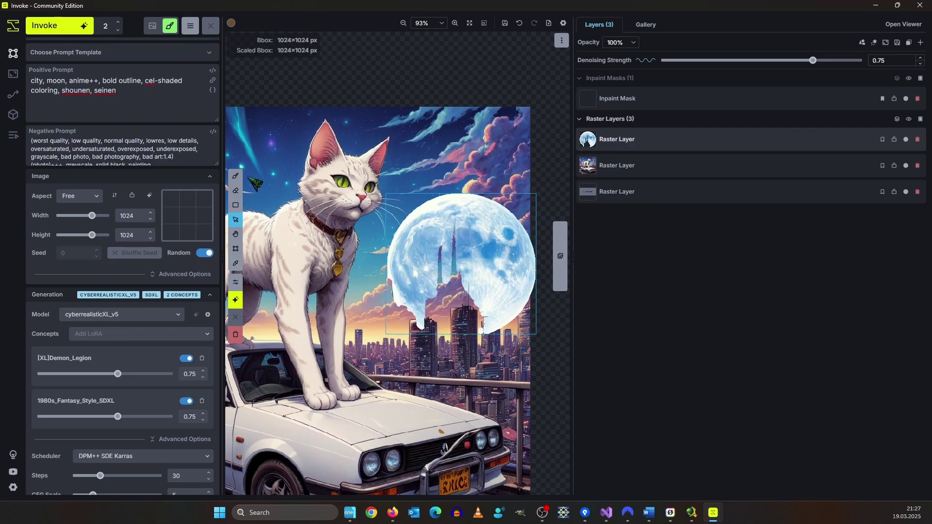
# Transform the moon layer, shrinking it and placing it low in the sky just above the skyscrapers, and apply the transform.
pyautogui.hotkey('shift', 't')
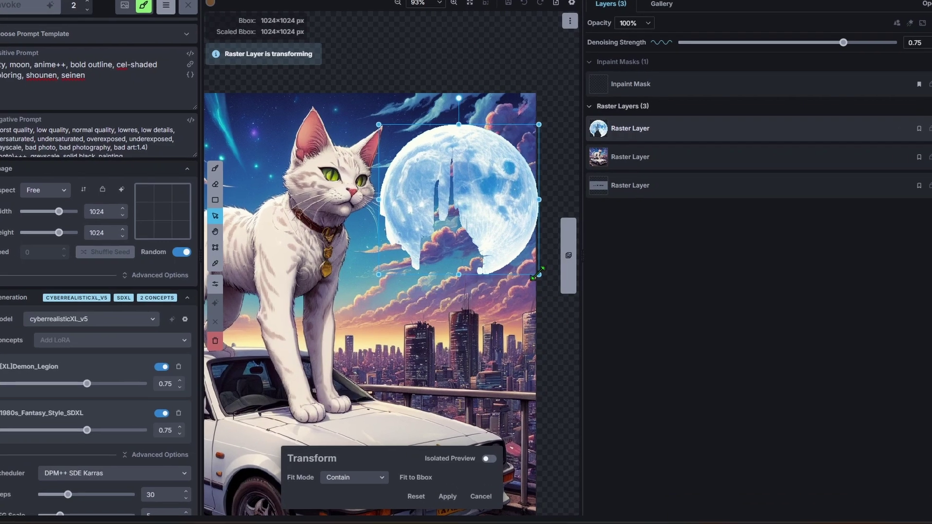
pyautogui.moveTo(537, 276); pyautogui.dragTo(489, 251)
pyautogui.moveTo(445, 103); pyautogui.dragTo(476, 183)
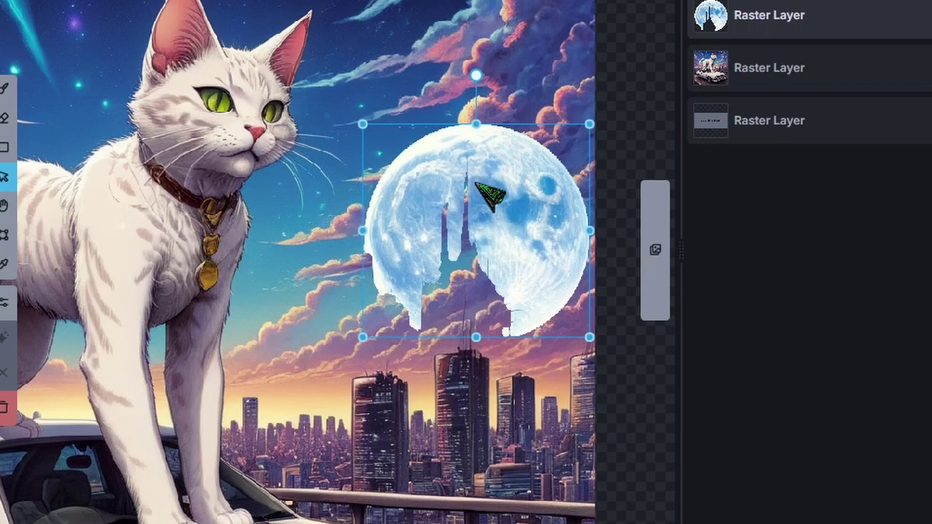
pyautogui.moveTo(479, 250); pyautogui.dragTo(459, 238)
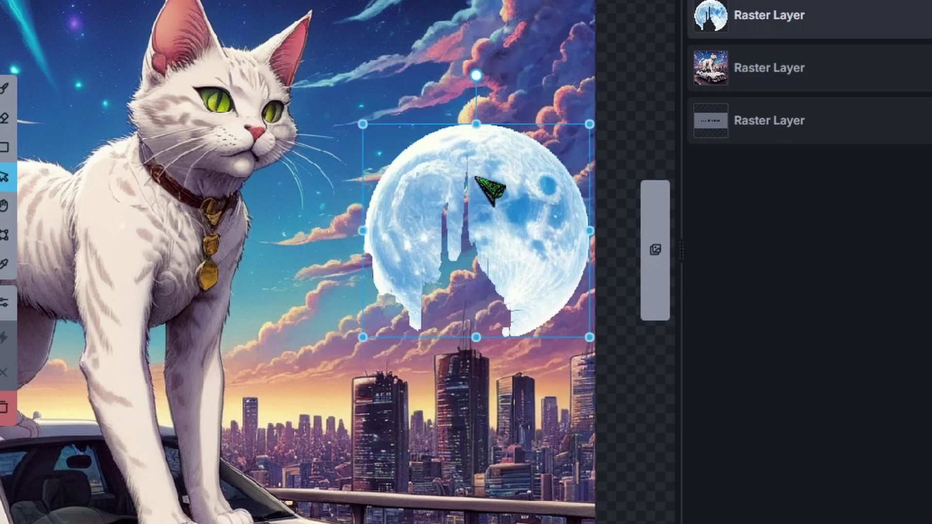
pyautogui.moveTo(447, 205); pyautogui.dragTo(436, 254)
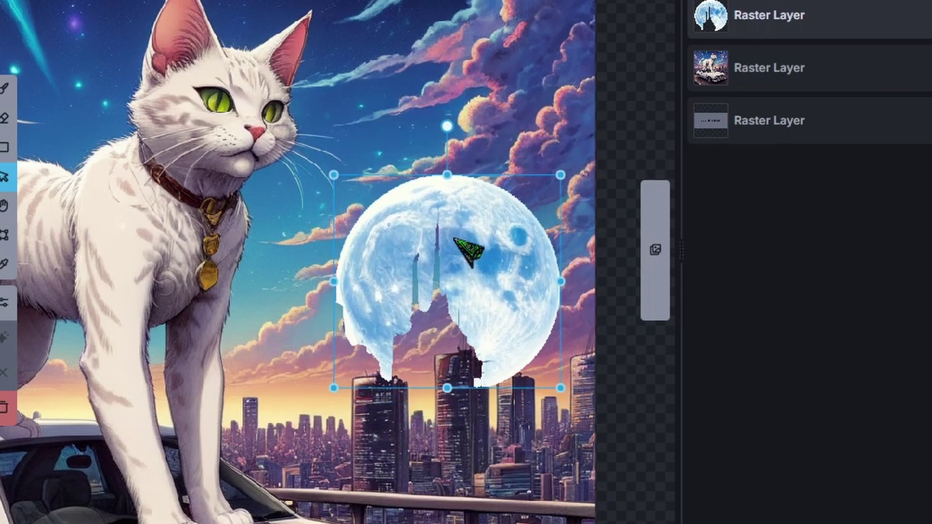
pyautogui.moveTo(476, 265); pyautogui.dragTo(471, 239)
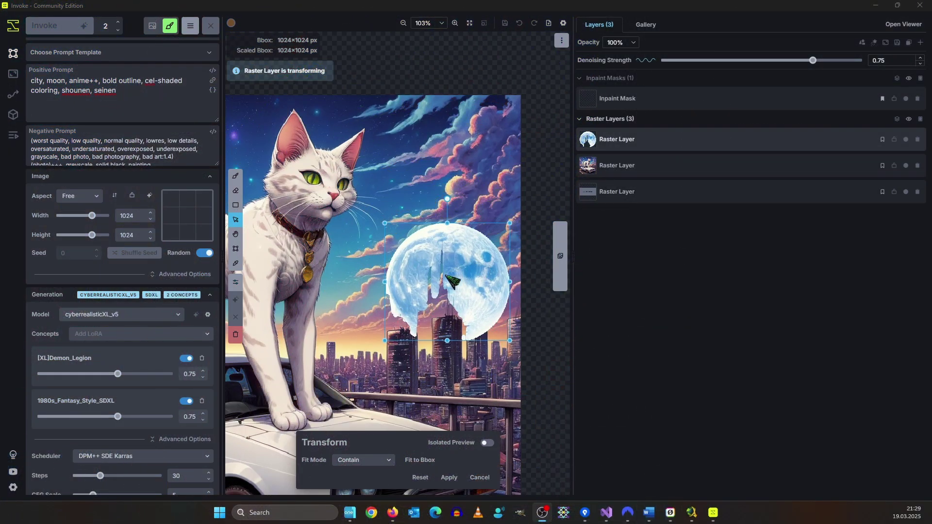
pyautogui.scroll(3, 421, 327)
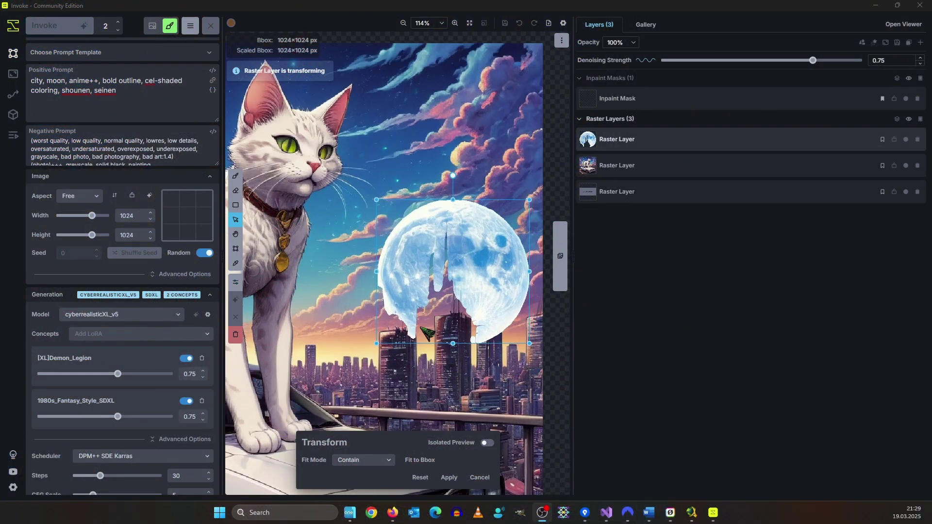
pyautogui.scroll(1, 420, 327)
pyautogui.click(445, 478)
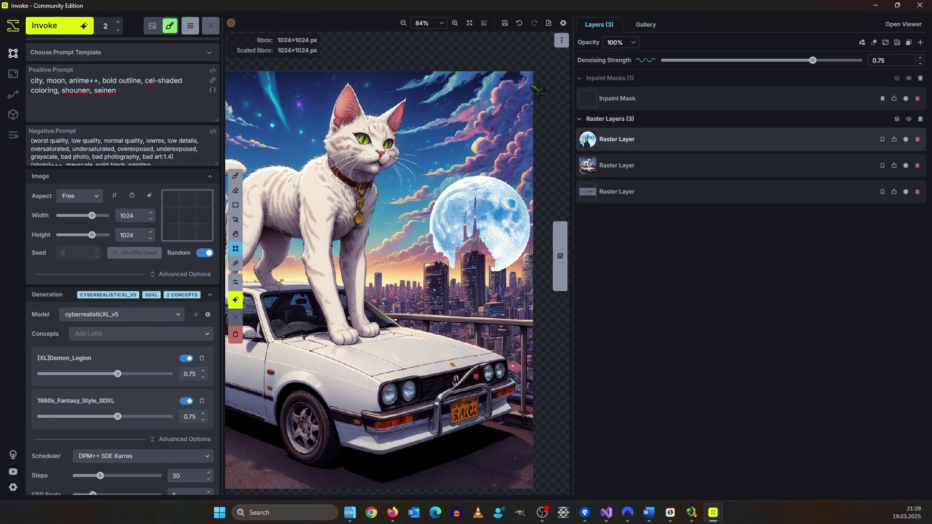
# Fit the bounding box to the layers and shrink it to 320×384 px around the moon and the skyline below it.
pyautogui.click(487, 28)
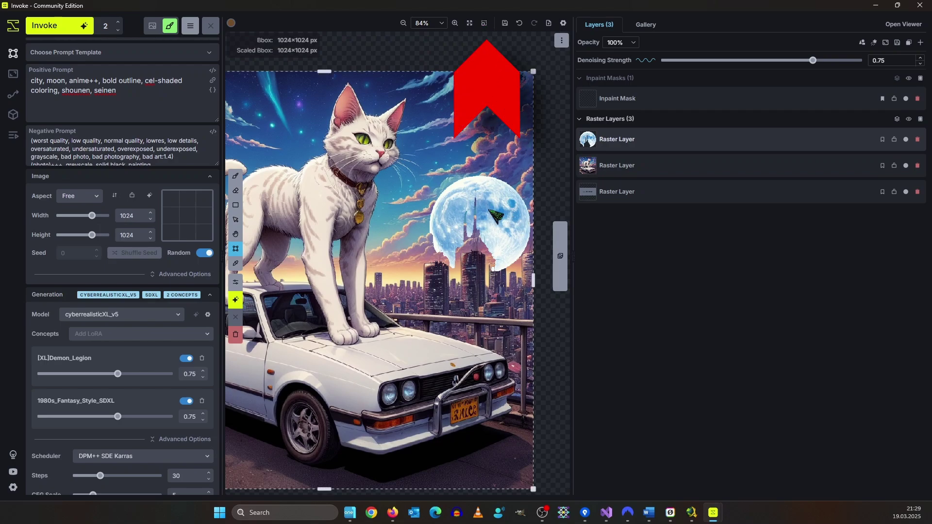
pyautogui.scroll(-3, 418, 216)
pyautogui.moveTo(321, 159); pyautogui.dragTo(356, 169)
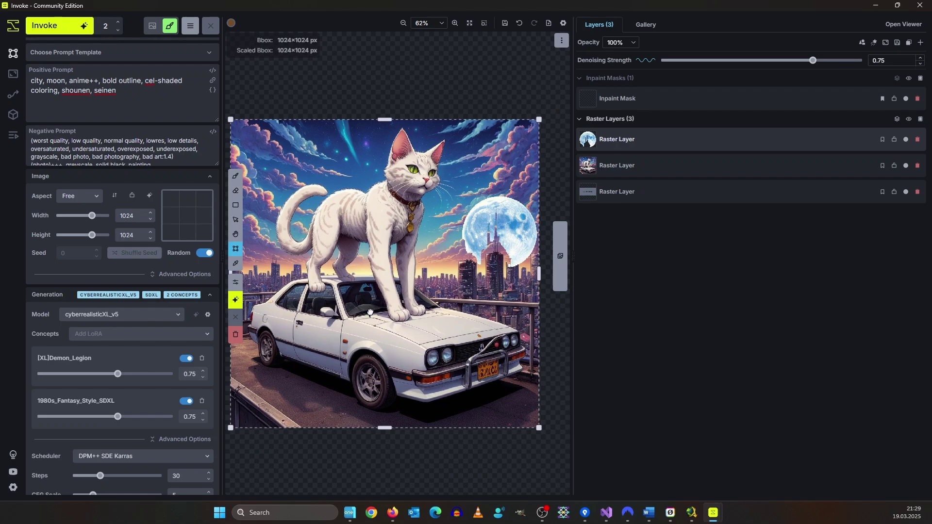
pyautogui.moveTo(370, 312); pyautogui.dragTo(405, 293)
pyautogui.moveTo(266, 406); pyautogui.dragTo(411, 304)
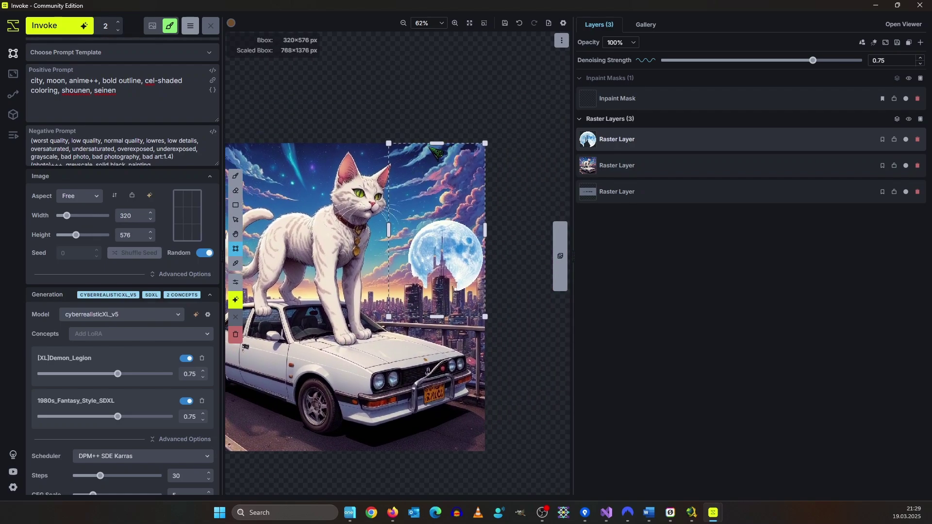
pyautogui.moveTo(442, 143); pyautogui.dragTo(443, 201)
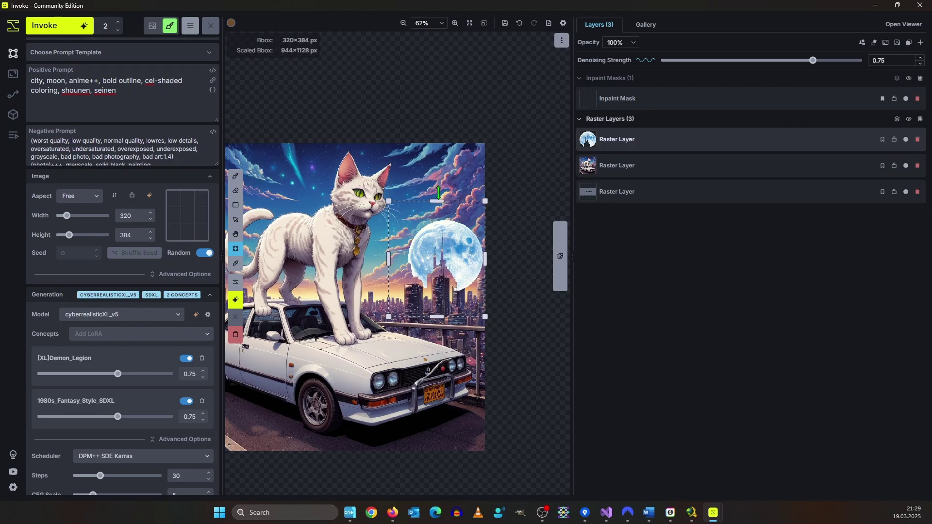
# Select the inpaint mask and paint it over the whole moon and its edges with the 55 px brush.
pyautogui.scroll(3, 445, 276)
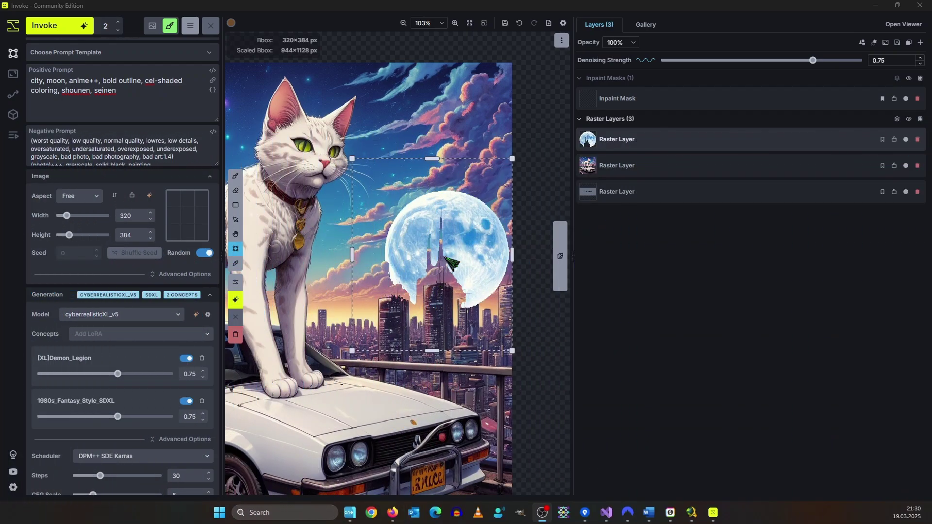
pyautogui.scroll(4, 451, 263)
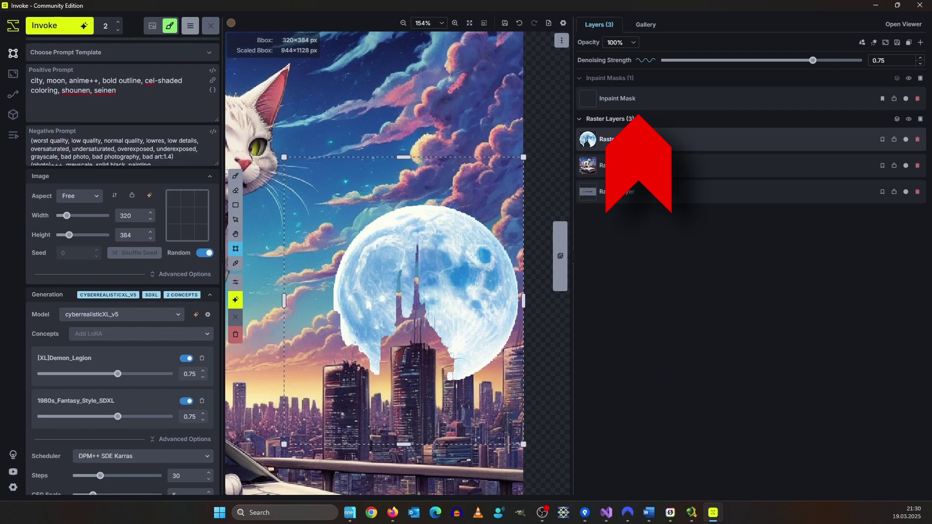
pyautogui.click(660, 89)
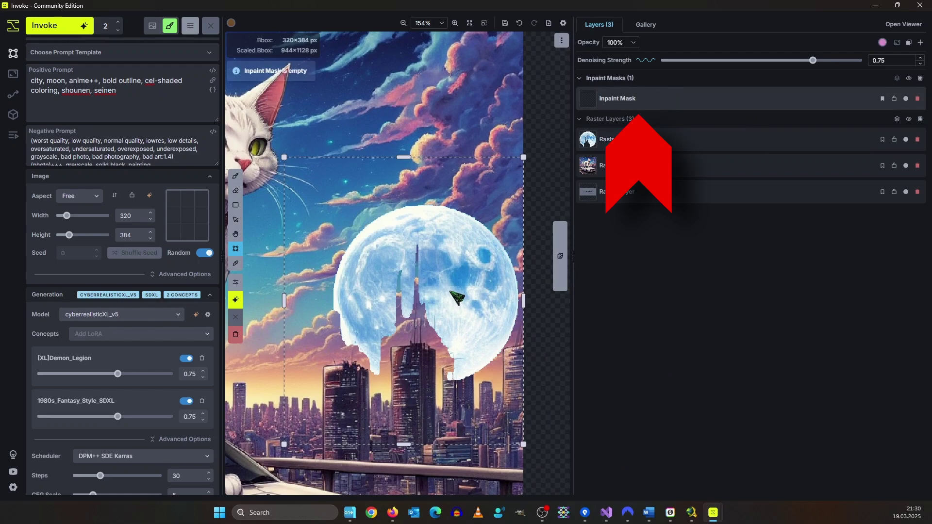
pyautogui.click(236, 176)
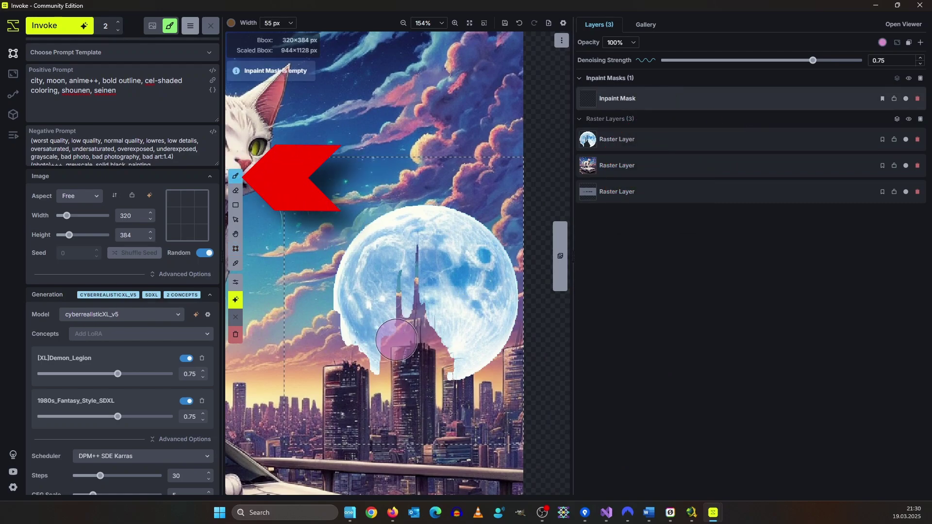
pyautogui.moveTo(381, 355)
pyautogui.mouseDown()
pyautogui.moveTo(393, 288)
pyautogui.moveTo(419, 246)
pyautogui.moveTo(454, 356)
pyautogui.moveTo(405, 331)
pyautogui.moveTo(387, 356)
pyautogui.moveTo(372, 352)
pyautogui.moveTo(342, 323)
pyautogui.moveTo(334, 294)
pyautogui.moveTo(348, 232)
pyautogui.moveTo(410, 201)
pyautogui.moveTo(440, 205)
pyautogui.moveTo(496, 257)
pyautogui.moveTo(508, 304)
pyautogui.moveTo(494, 342)
pyautogui.moveTo(470, 369)
pyautogui.moveTo(482, 338)
pyautogui.moveTo(463, 277)
pyautogui.moveTo(460, 211)
pyautogui.moveTo(380, 263)
pyautogui.moveTo(373, 318)
pyautogui.mouseUp()
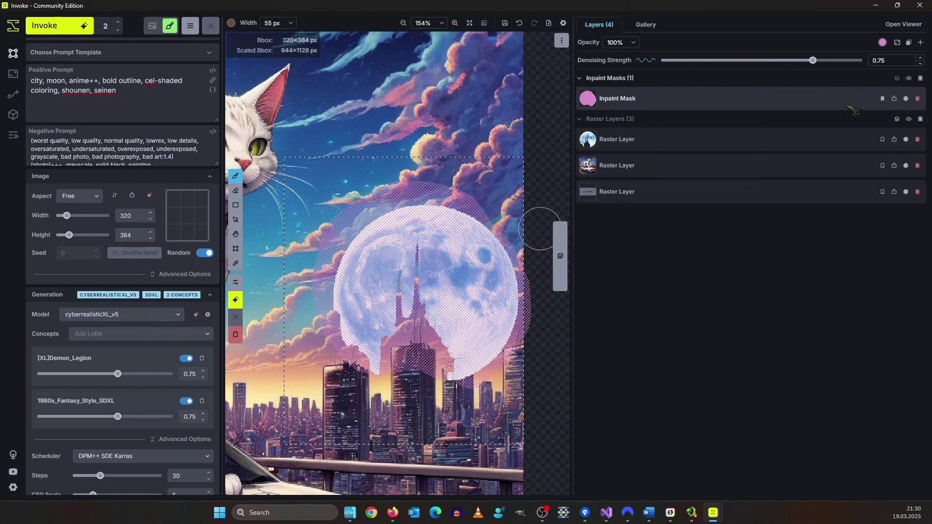
pyautogui.scroll(-3, 539, 373)
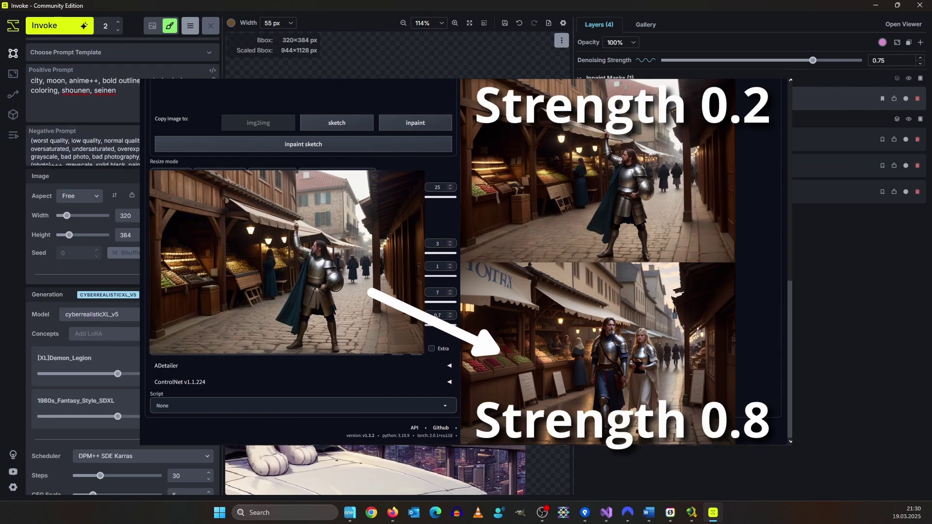
pyautogui.scroll(1, 539, 374)
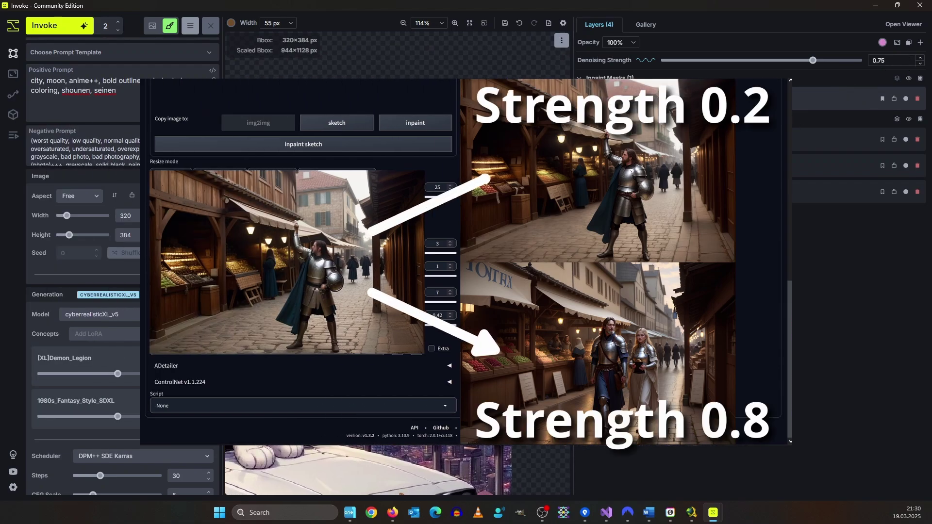
pyautogui.scroll(2, 480, 275)
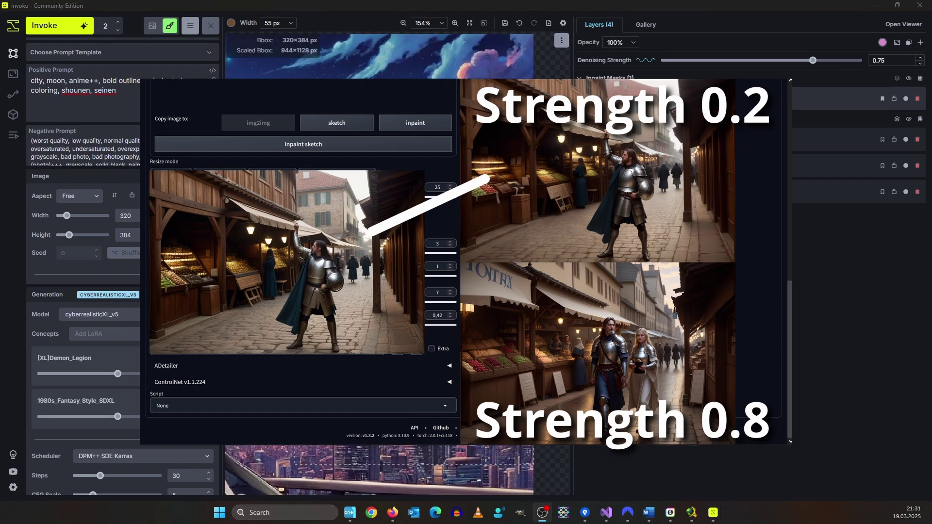
# Compare the second generated moon image with the original canvas and discard all generated results.
pyautogui.scroll(2, 490, 354)
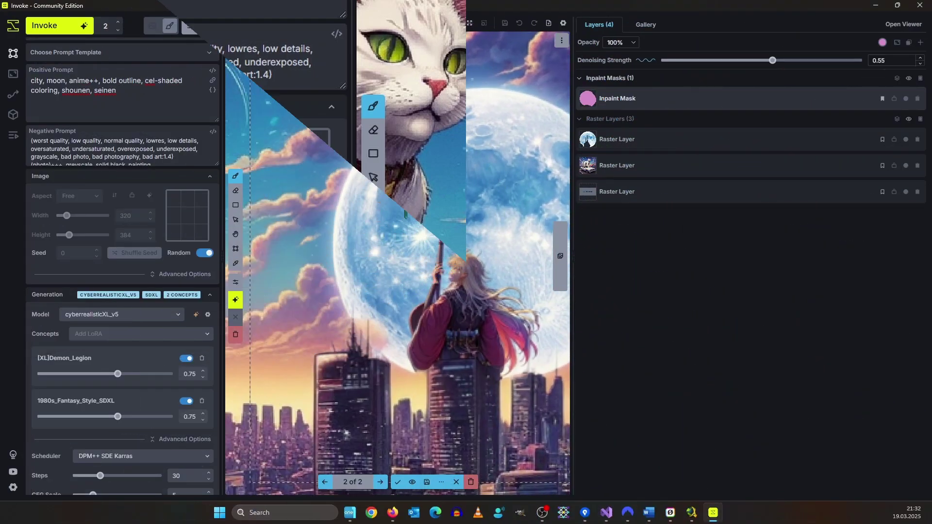
pyautogui.scroll(3, 454, 326)
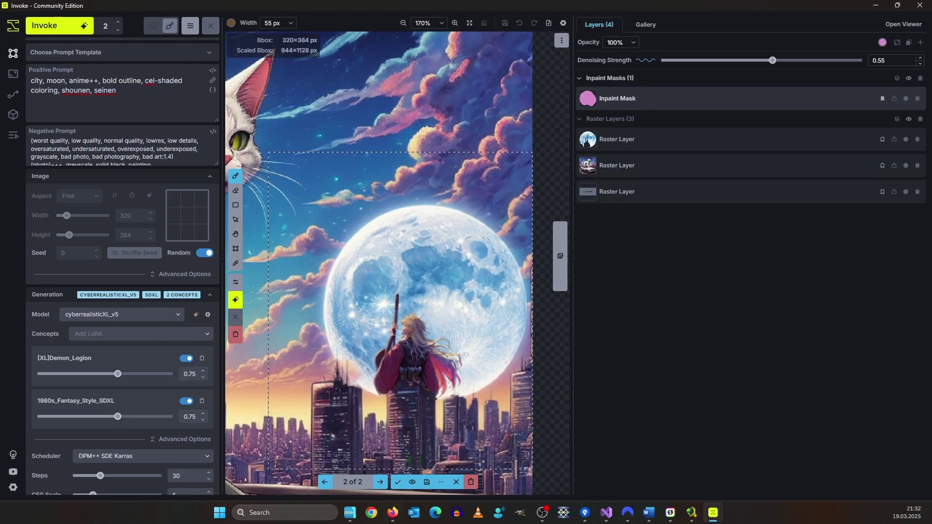
pyautogui.click(414, 482)
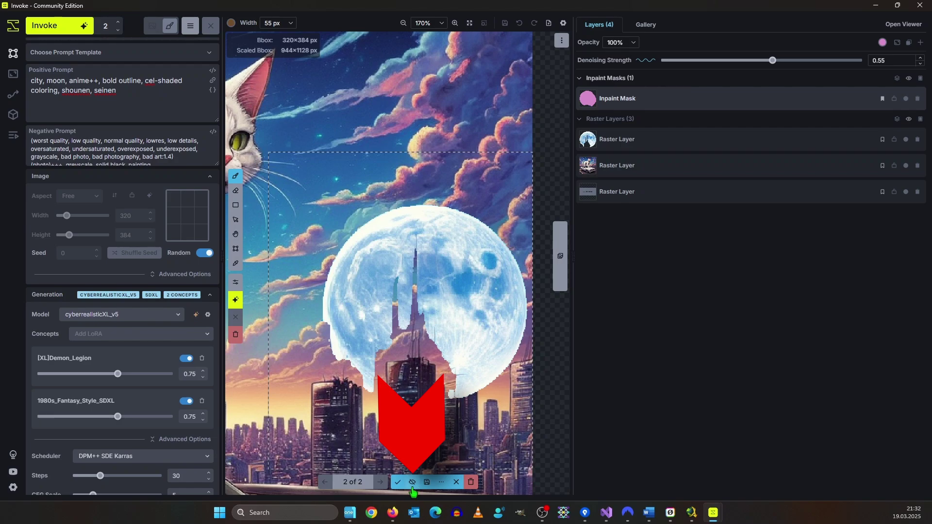
pyautogui.click(412, 485)
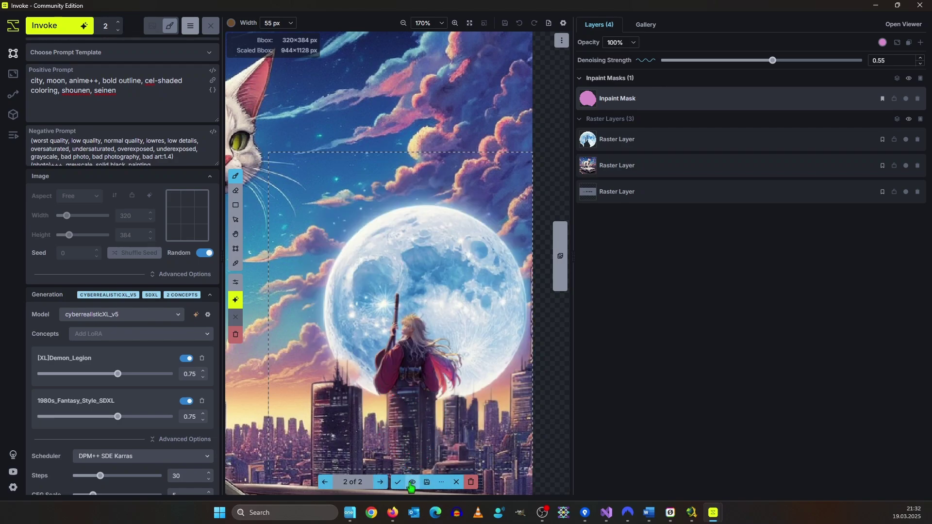
pyautogui.scroll(-3, 487, 376)
pyautogui.scroll(3, 484, 391)
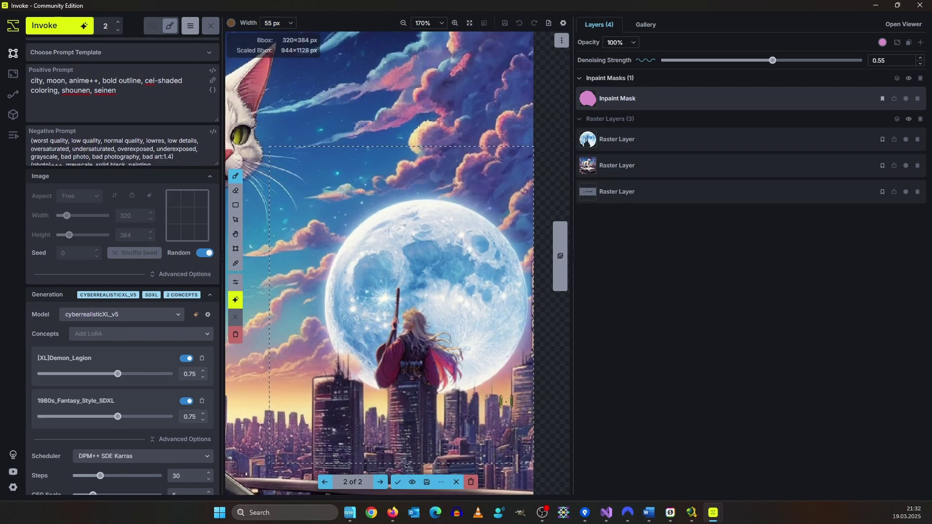
pyautogui.click(471, 482)
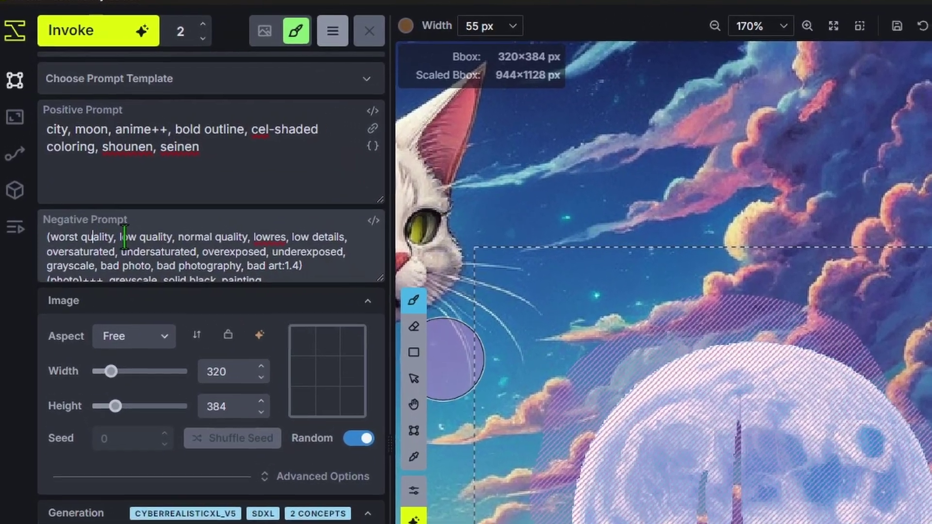
# Add "people,man,woman" at the beginning of the negative prompt.
pyautogui.press('Home')
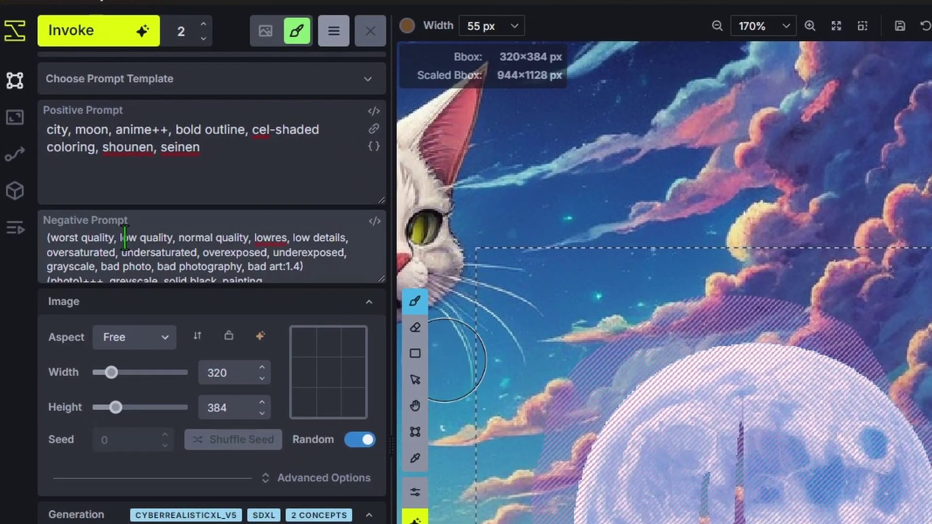
pyautogui.write('people,ma')
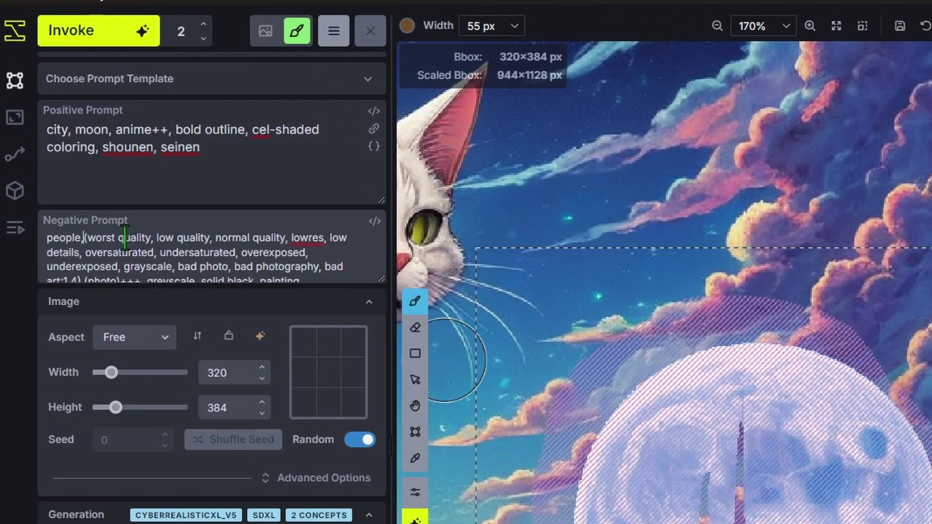
pyautogui.write('n,woman')
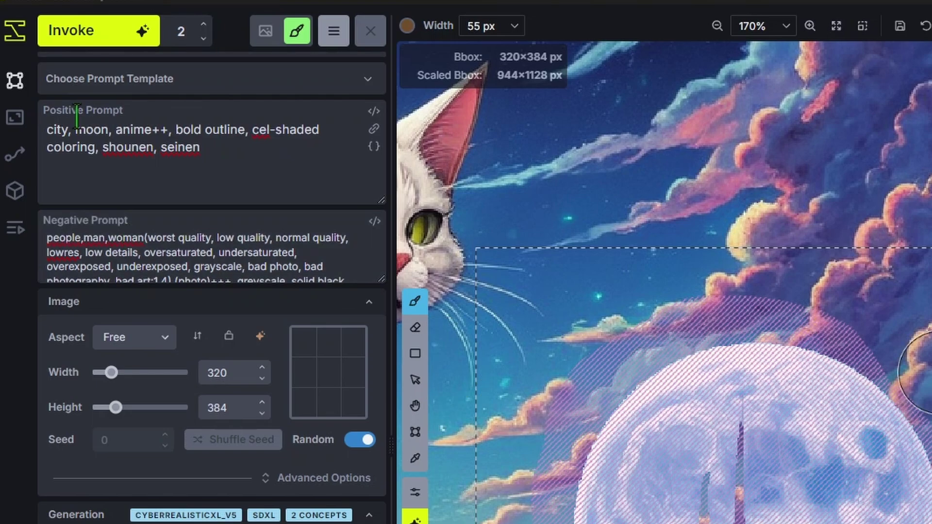
# Insert ",building" after "city" in the positive prompt and generate two new images.
pyautogui.click(62, 132)
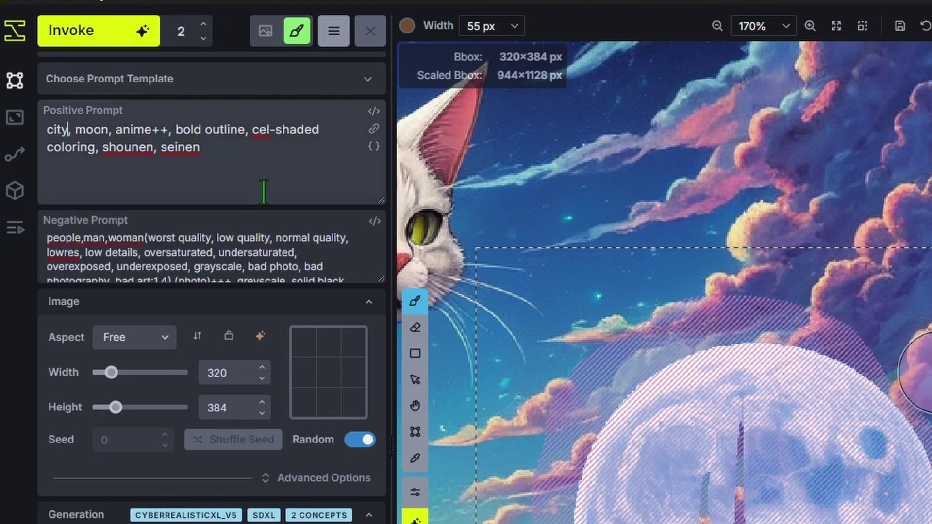
pyautogui.write(',buildi')
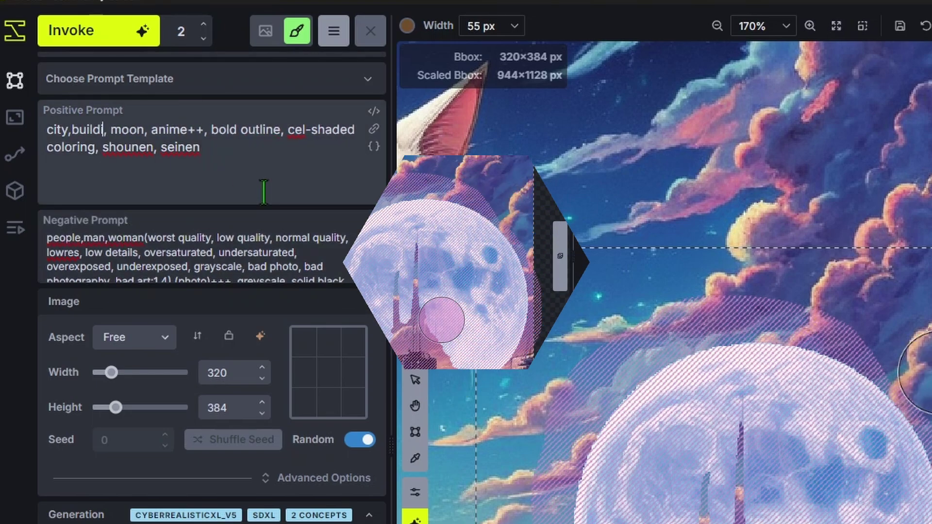
pyautogui.write('ng')
pyautogui.hotkey('ctrl', 'Return')
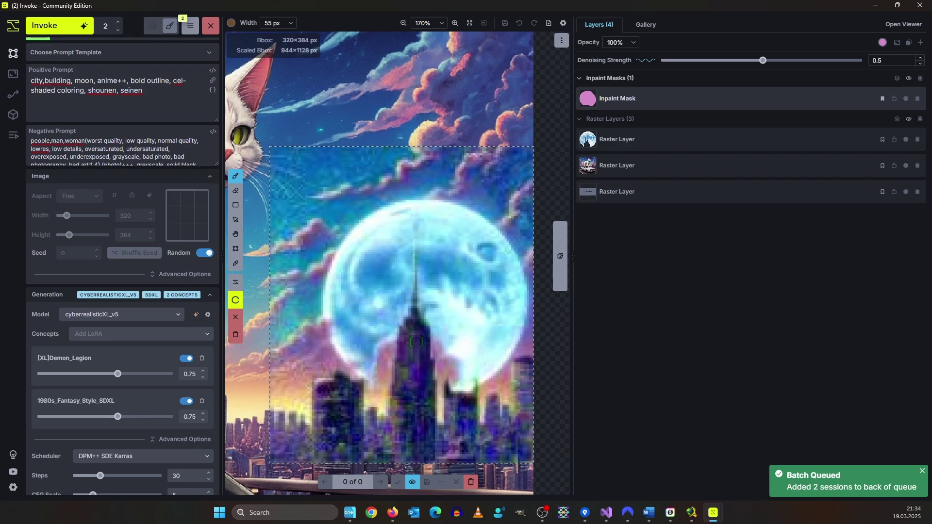
# Examine both generated moon and tower results up close and in the whole picture, hiding and reshowing the second to compare it with the original.
pyautogui.scroll(1, 424, 356)
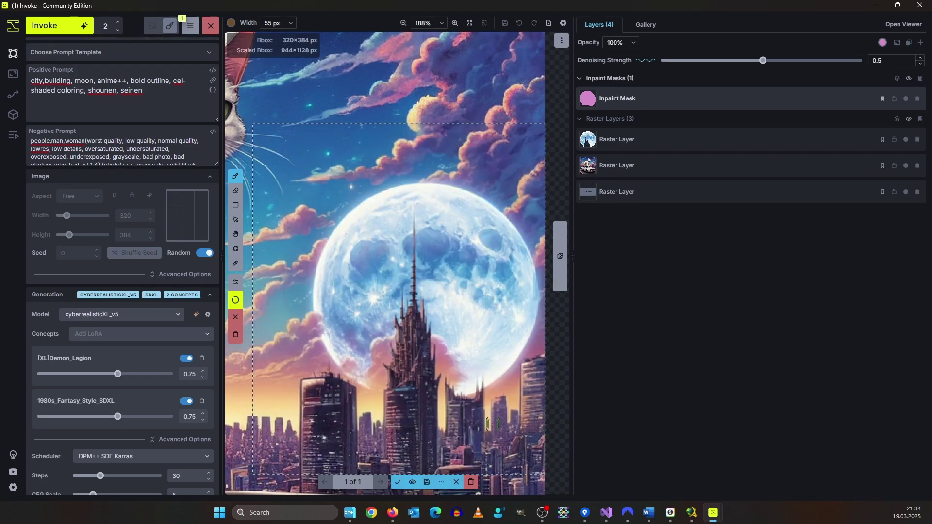
pyautogui.scroll(-2, 493, 424)
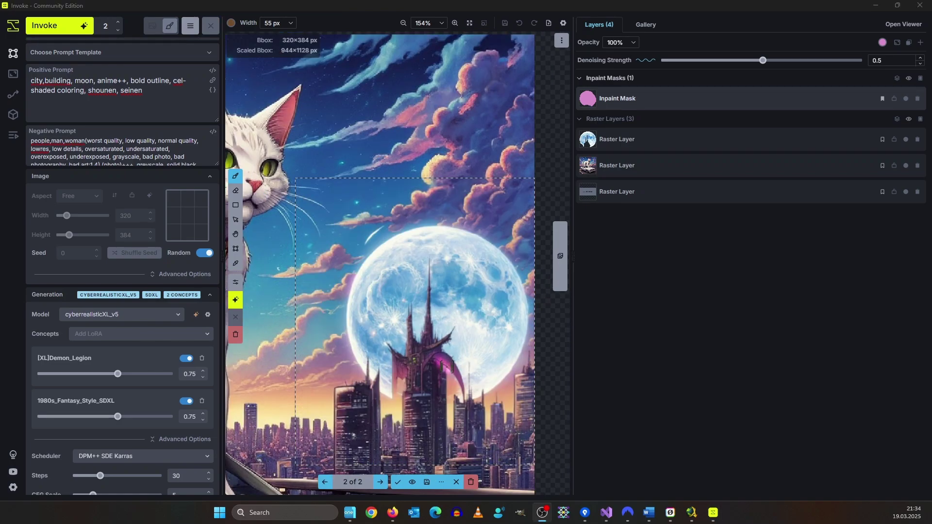
pyautogui.scroll(4, 445, 368)
pyautogui.scroll(-1, 439, 347)
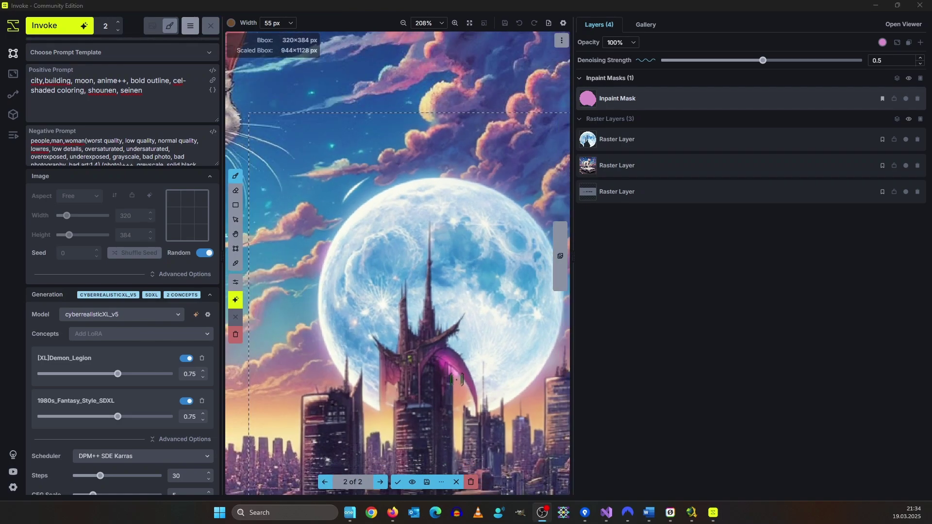
pyautogui.scroll(-8, 369, 362)
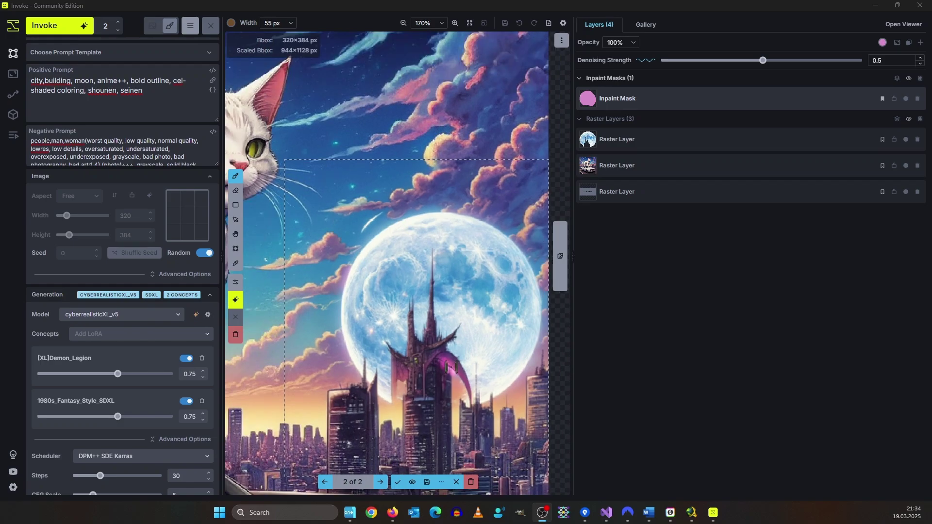
pyautogui.scroll(-3, 451, 373)
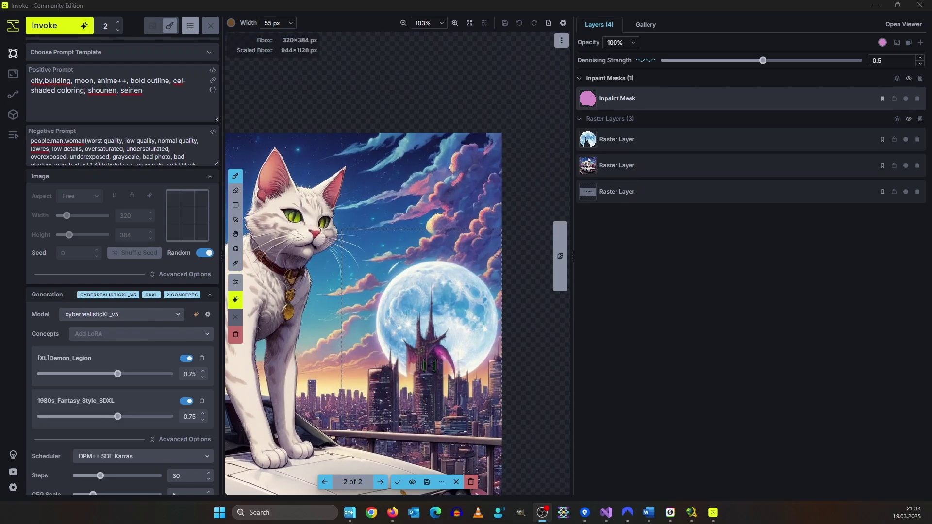
pyautogui.scroll(4, 449, 314)
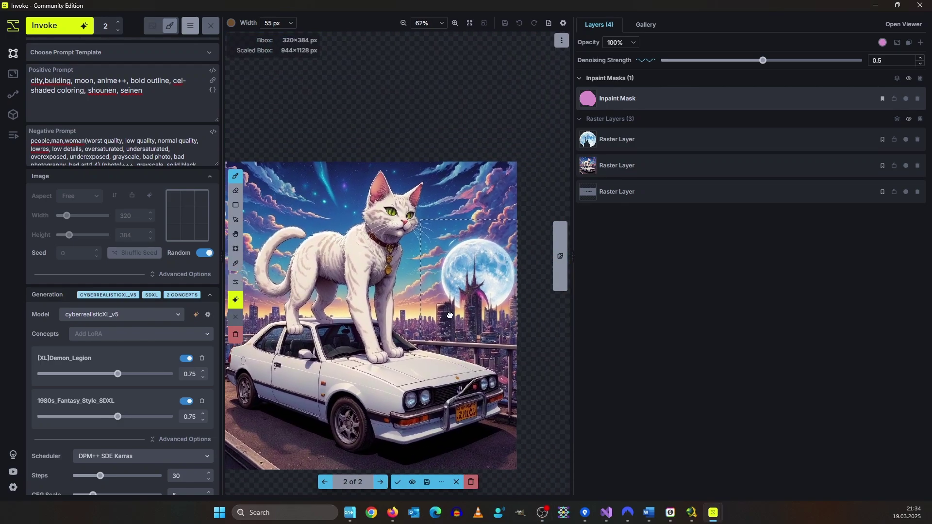
pyautogui.scroll(3, 482, 276)
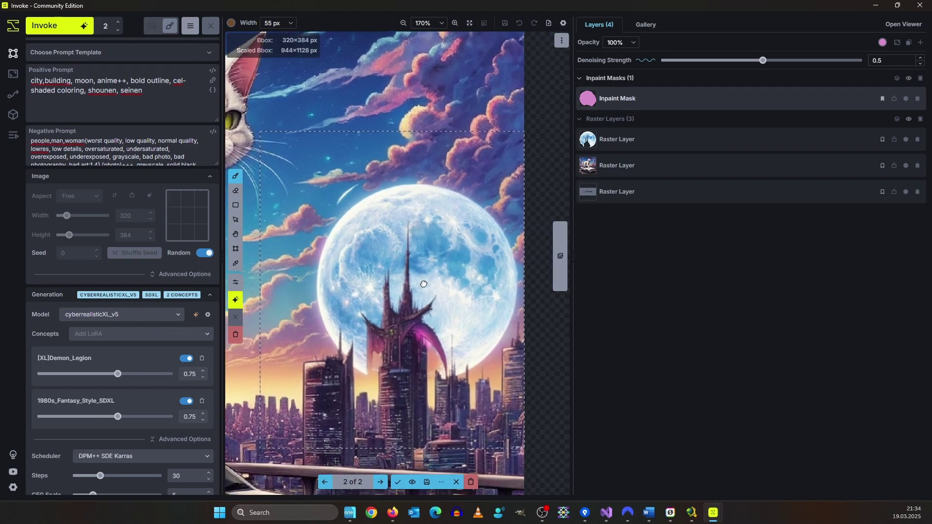
pyautogui.click(413, 482)
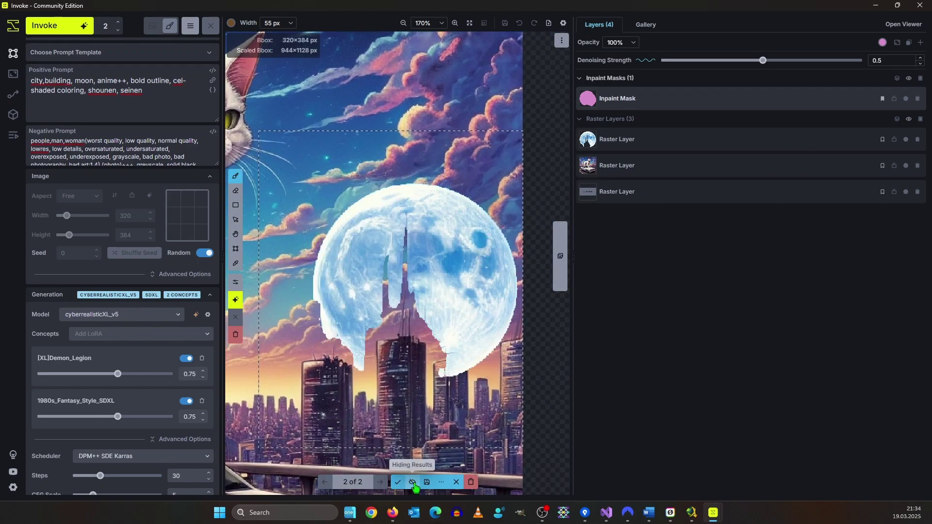
pyautogui.click(413, 483)
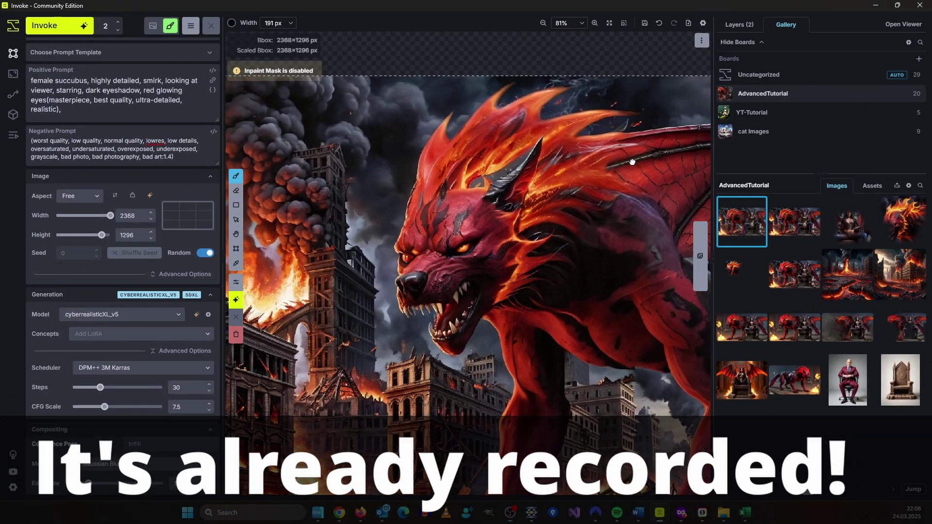
pyautogui.moveTo(633, 162); pyautogui.dragTo(493, 165)
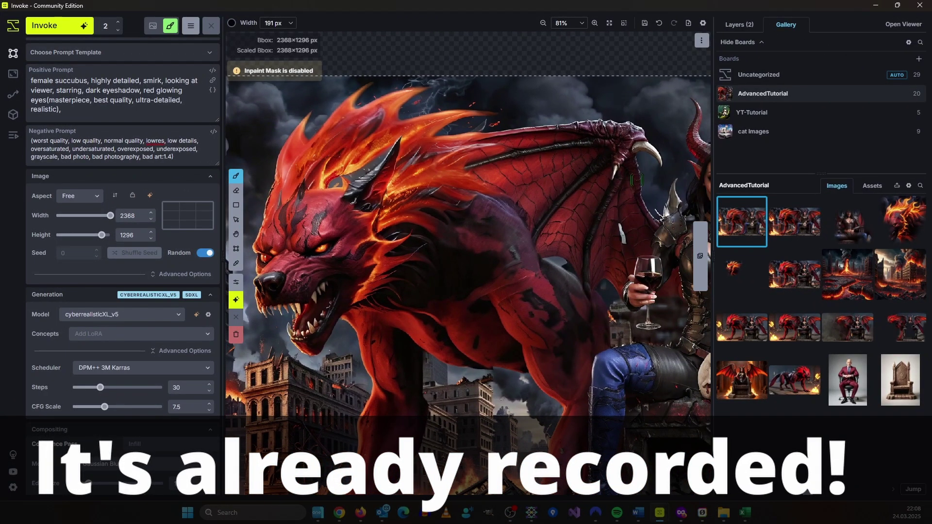
pyautogui.moveTo(632, 181); pyautogui.dragTo(517, 158)
pyautogui.scroll(-2, 524, 163)
pyautogui.moveTo(707, 186); pyautogui.dragTo(503, 169)
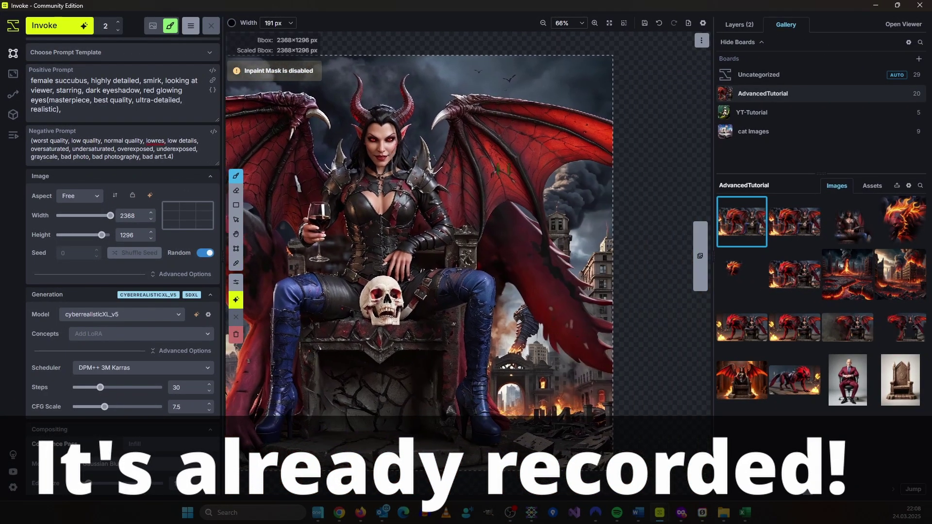
pyautogui.moveTo(505, 250); pyautogui.dragTo(551, 241)
pyautogui.moveTo(478, 240); pyautogui.dragTo(512, 241)
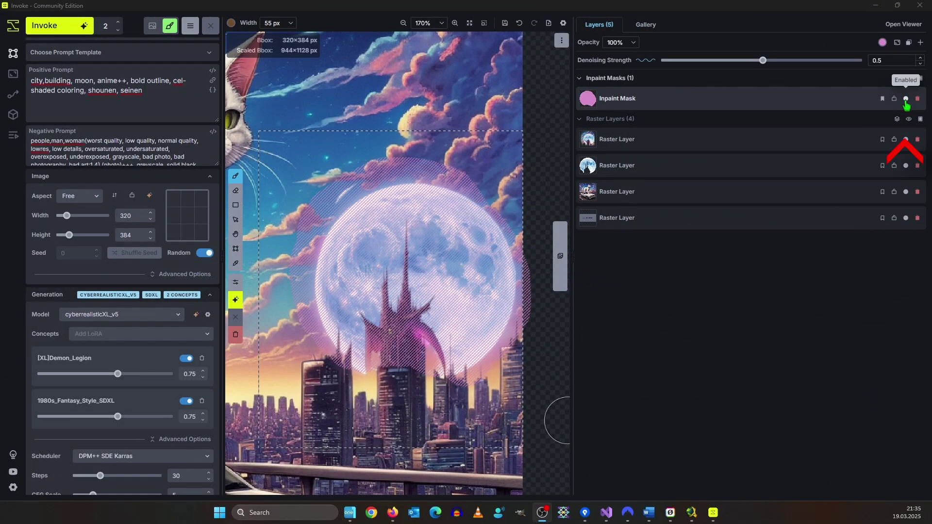
# Disable the inpaint mask and inspect the blended moon and tower without the overlay.
pyautogui.click(906, 99)
pyautogui.scroll(-3, 455, 293)
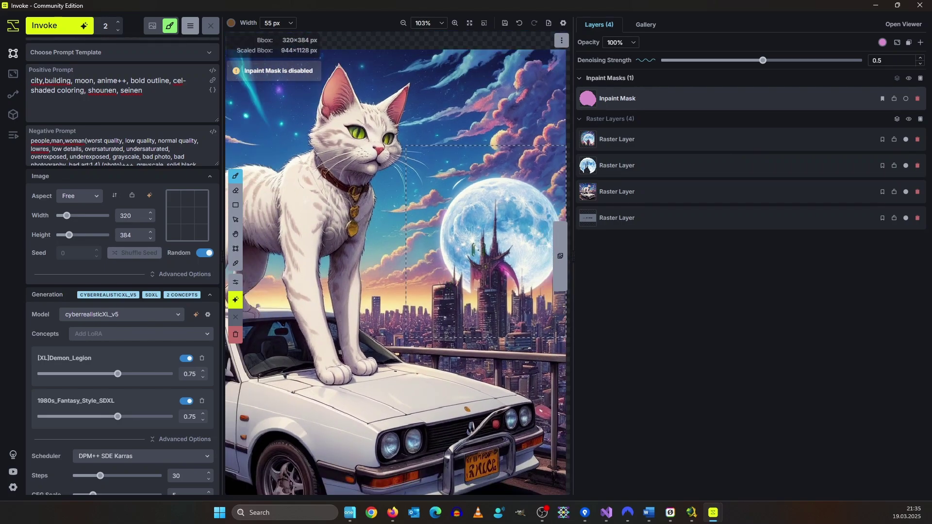
pyautogui.scroll(2, 372, 212)
pyautogui.moveTo(464, 239); pyautogui.dragTo(446, 240)
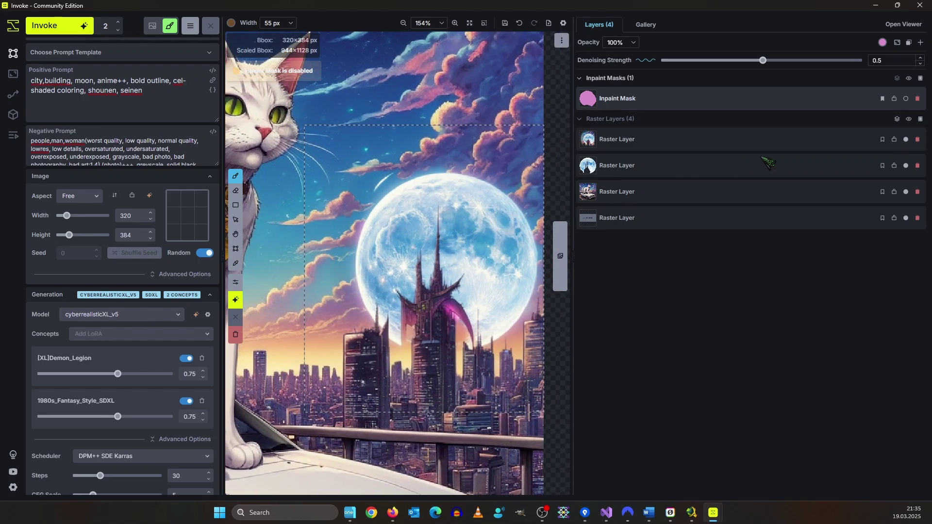
# Disable the generated and extracted moon layers to view the original skyline, and re-enable only the generated layer.
pyautogui.click(906, 140)
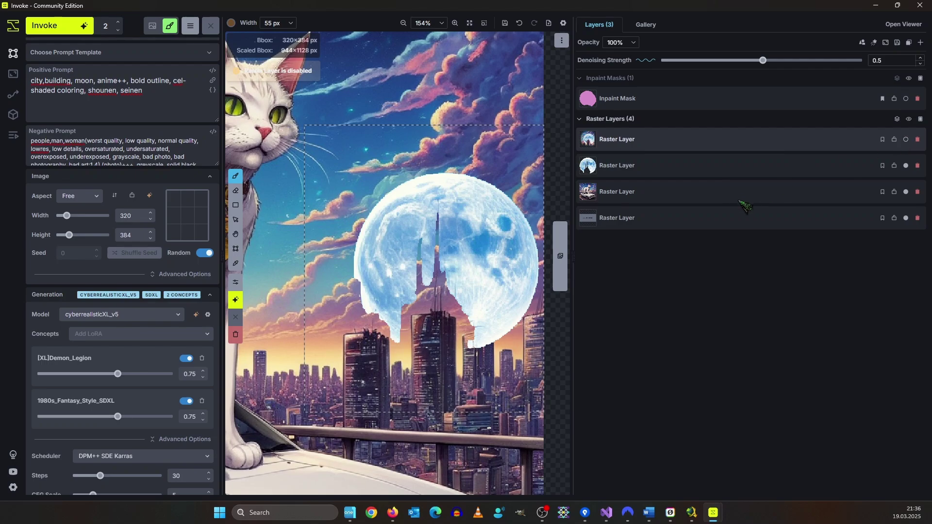
pyautogui.click(906, 166)
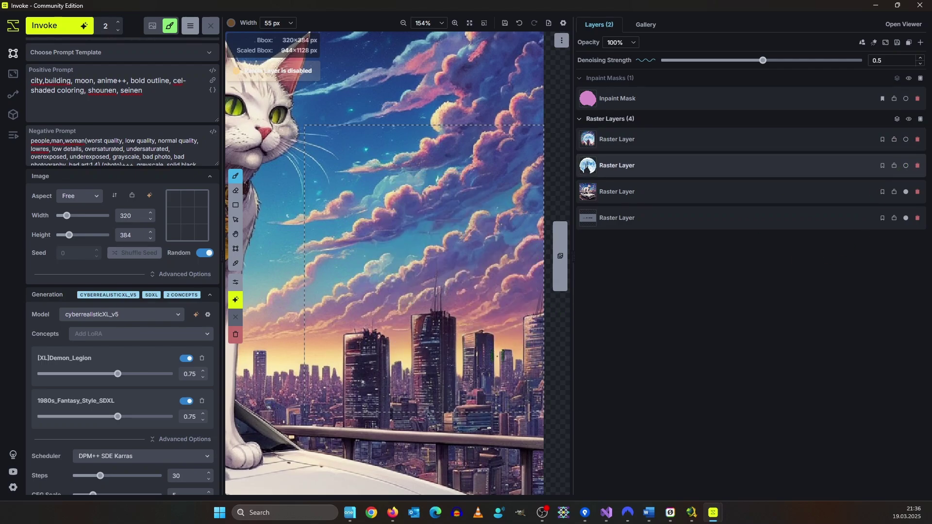
pyautogui.scroll(-2, 436, 260)
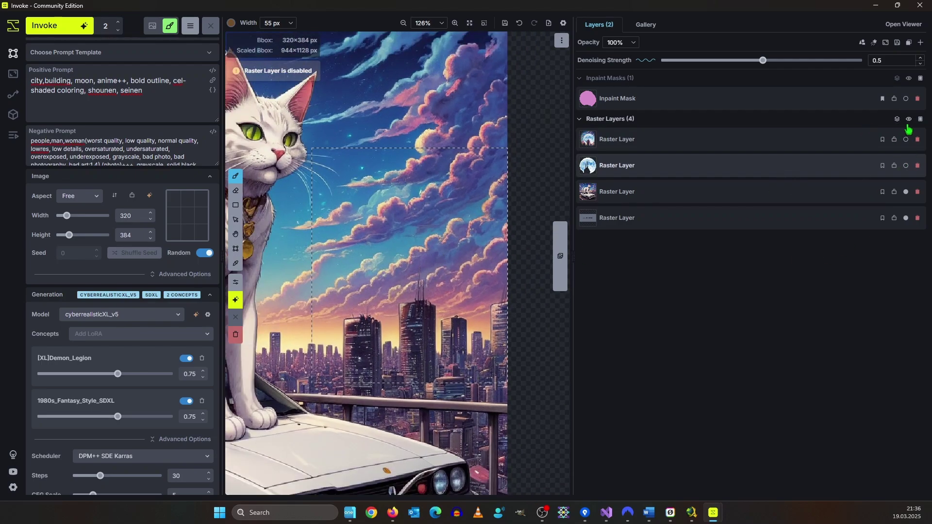
pyautogui.scroll(-8, 464, 184)
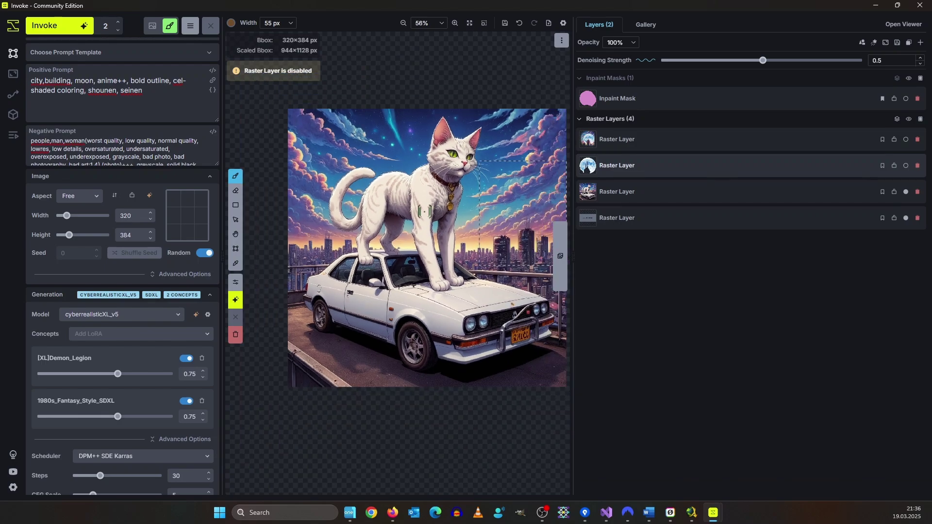
pyautogui.click(905, 140)
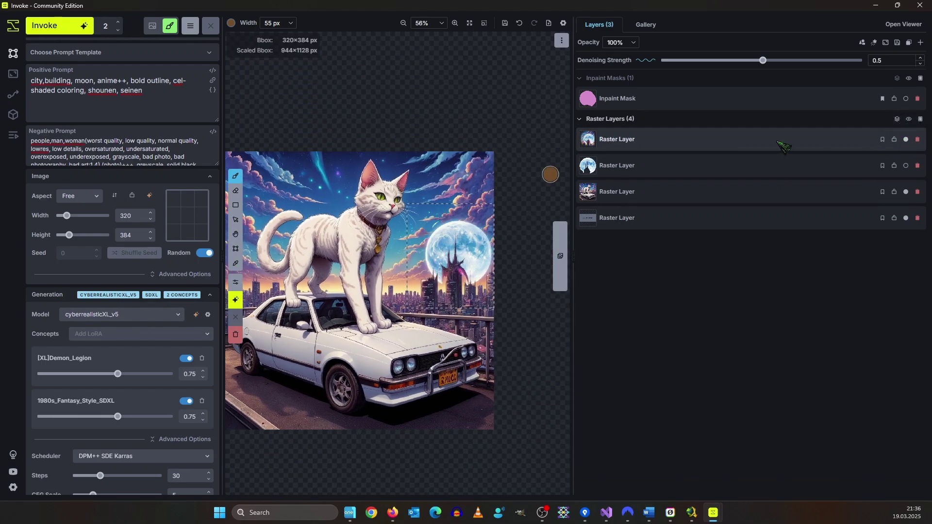
# Fit the bounding box to the layers so it covers the whole 1024×1024 px picture.
pyautogui.scroll(1, 386, 267)
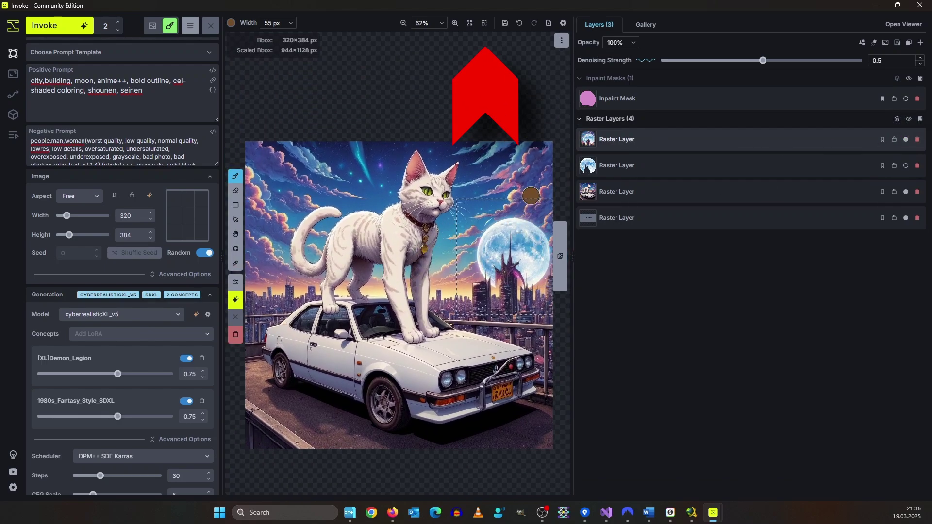
pyautogui.click(484, 24)
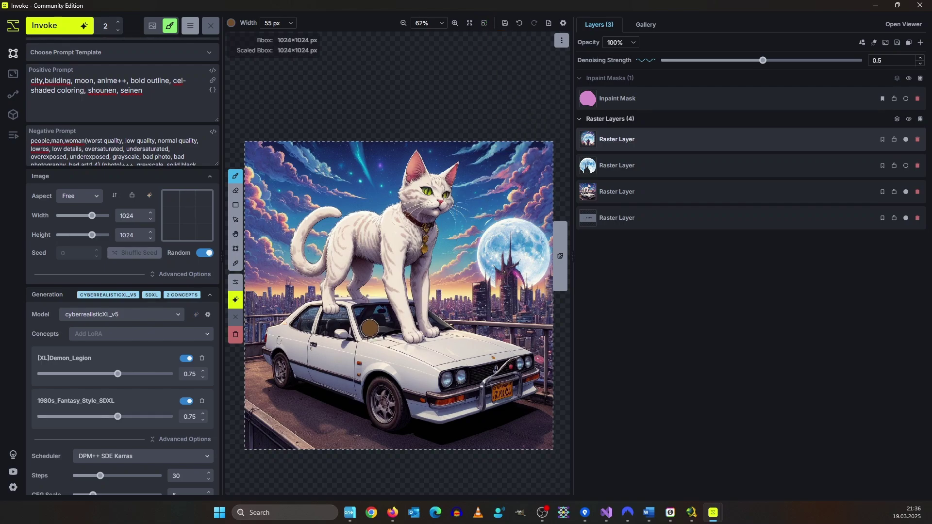
pyautogui.scroll(-2, 370, 329)
pyautogui.scroll(1, 370, 329)
# Enable the extracted moon layer and move it out of the picture into the empty canvas below the car.
pyautogui.click(906, 165)
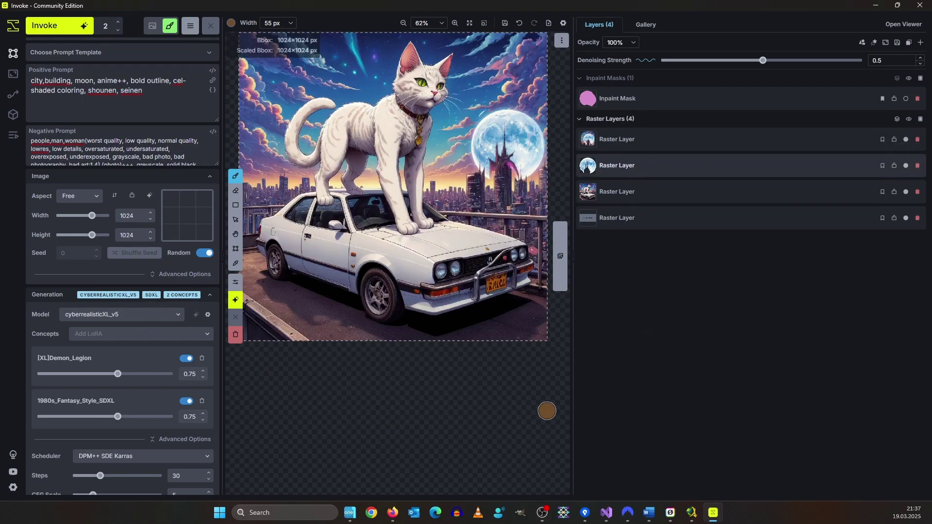
pyautogui.click(236, 222)
pyautogui.moveTo(487, 158); pyautogui.dragTo(371, 408)
pyautogui.scroll(-1, 489, 419)
pyautogui.scroll(3, 487, 419)
pyautogui.moveTo(462, 398)
pyautogui.mouseDown()
pyautogui.moveTo(472, 388)
pyautogui.moveTo(466, 403)
pyautogui.mouseUp()
pyautogui.scroll(-4, 466, 403)
pyautogui.scroll(1, 479, 377)
# Try fitting the bounding box to all layers at 1024×1320 px, including the moon below the picture, and undo it.
pyautogui.click(484, 23)
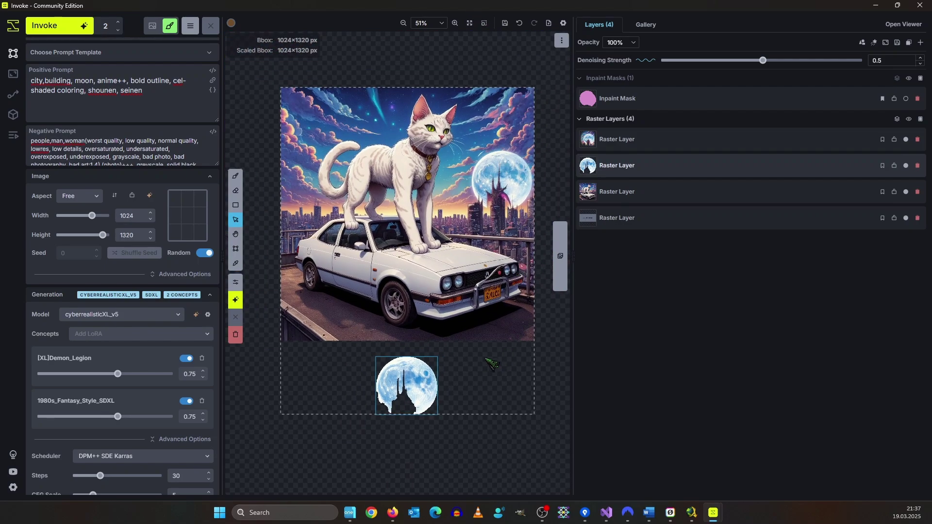
pyautogui.scroll(8, 382, 293)
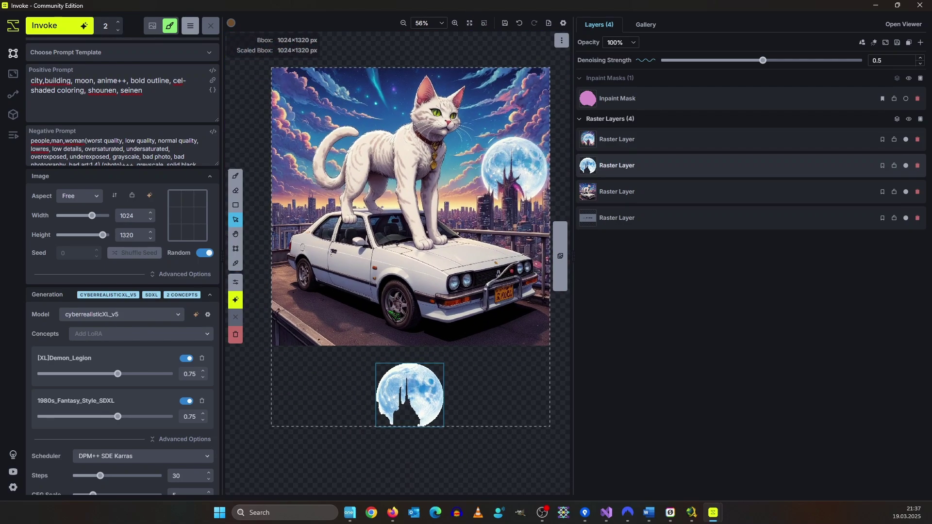
pyautogui.scroll(1, 533, 410)
pyautogui.moveTo(519, 399); pyautogui.dragTo(487, 200)
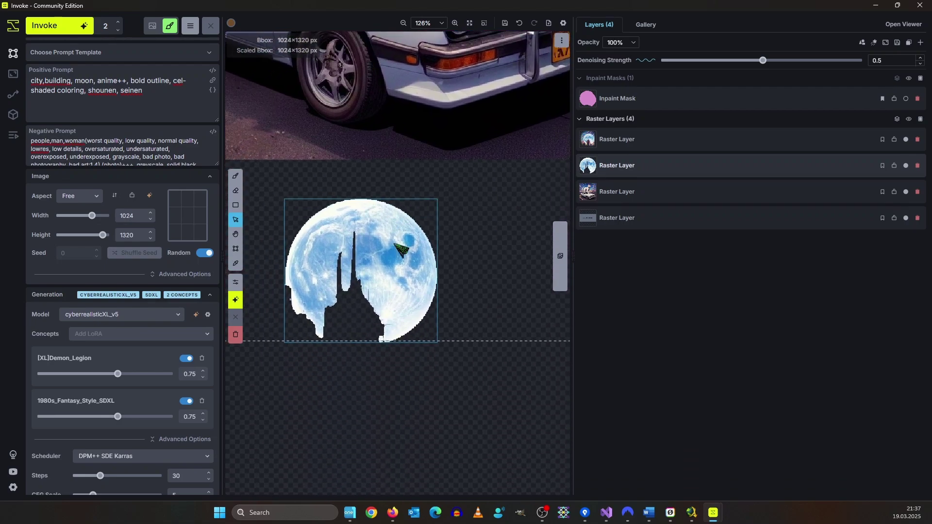
pyautogui.scroll(-3, 330, 165)
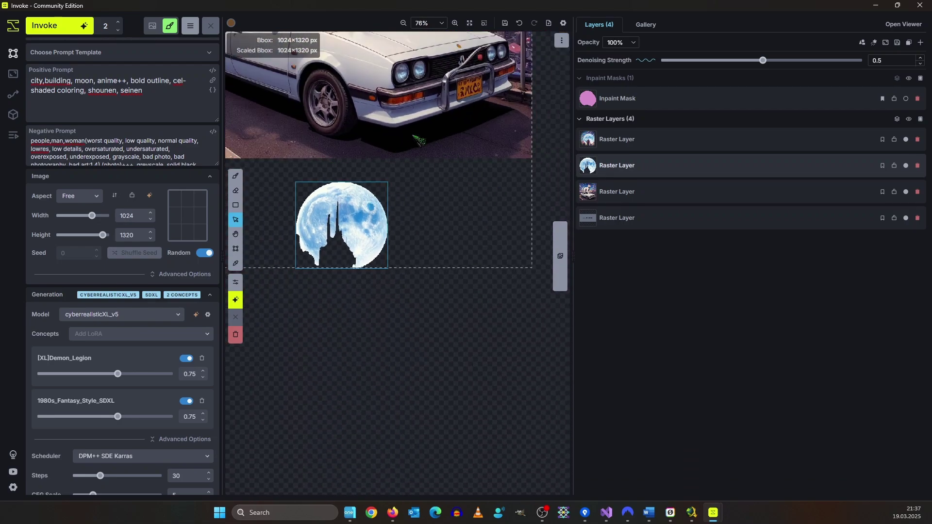
pyautogui.moveTo(416, 139); pyautogui.dragTo(464, 262)
pyautogui.scroll(-3, 470, 103)
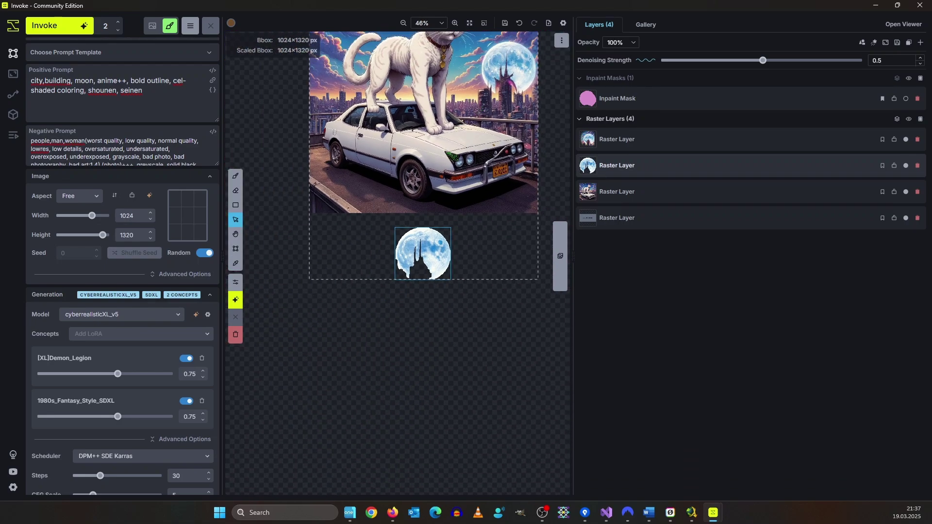
pyautogui.hotkey('ctrl', 'z')
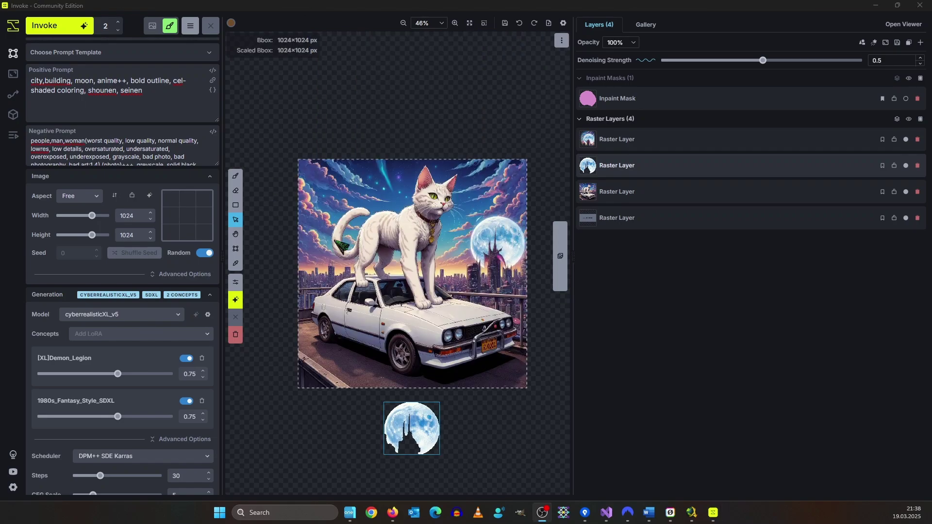
# Save the bounding box area of the canvas to the gallery and open the gallery.
pyautogui.scroll(2, 397, 281)
pyautogui.rightClick(453, 290)
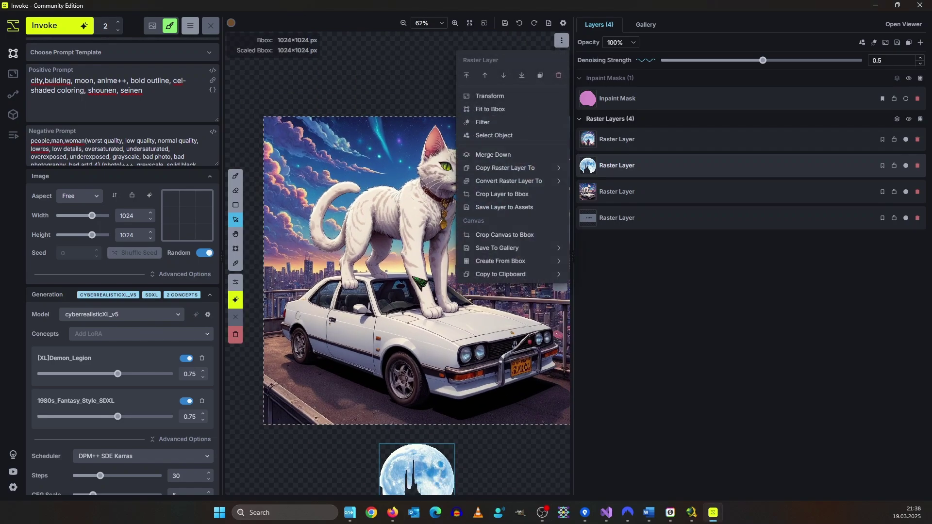
pyautogui.moveTo(556, 248)
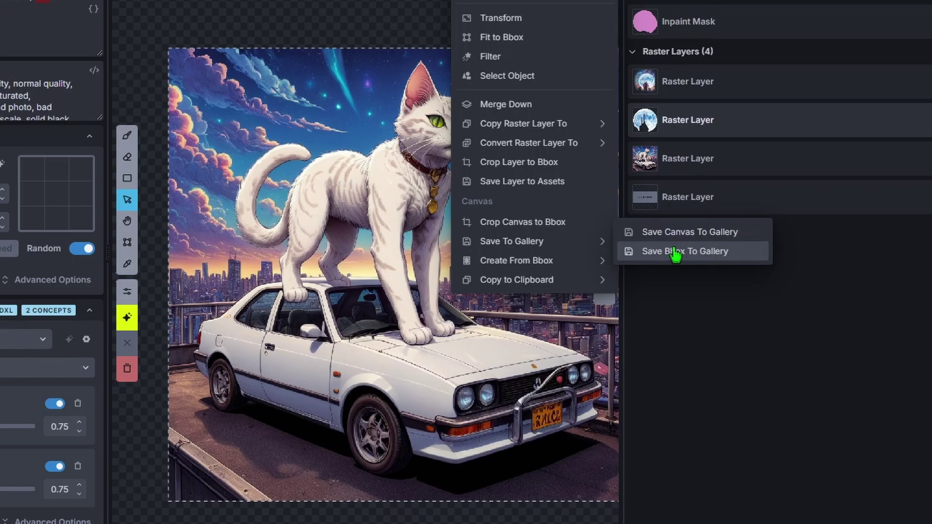
pyautogui.click(675, 251)
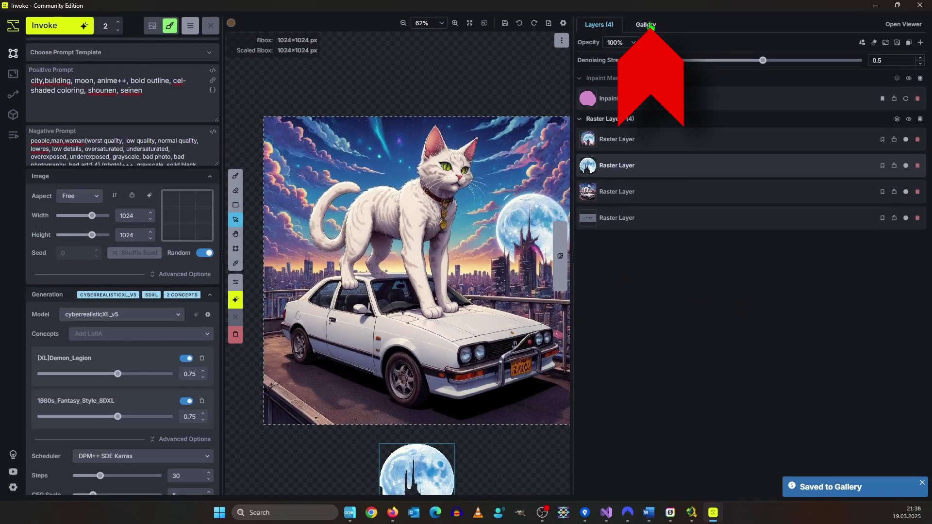
pyautogui.click(650, 27)
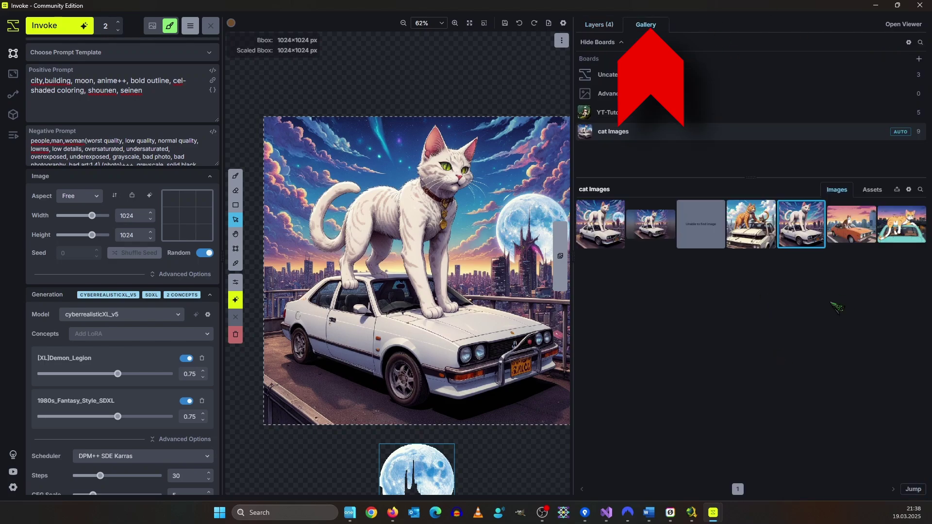
# Select the newly saved cat picture in the cat Images board and start a new canvas session.
pyautogui.click(609, 223)
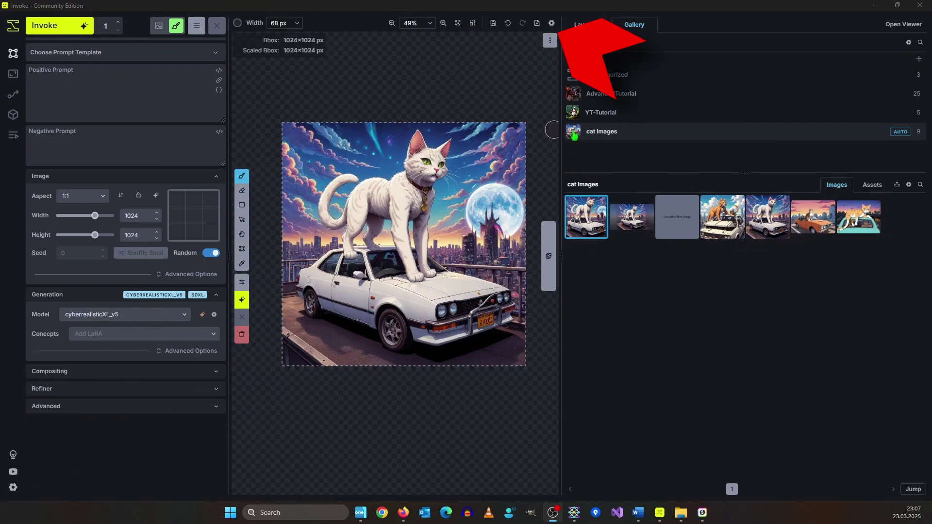
pyautogui.click(540, 28)
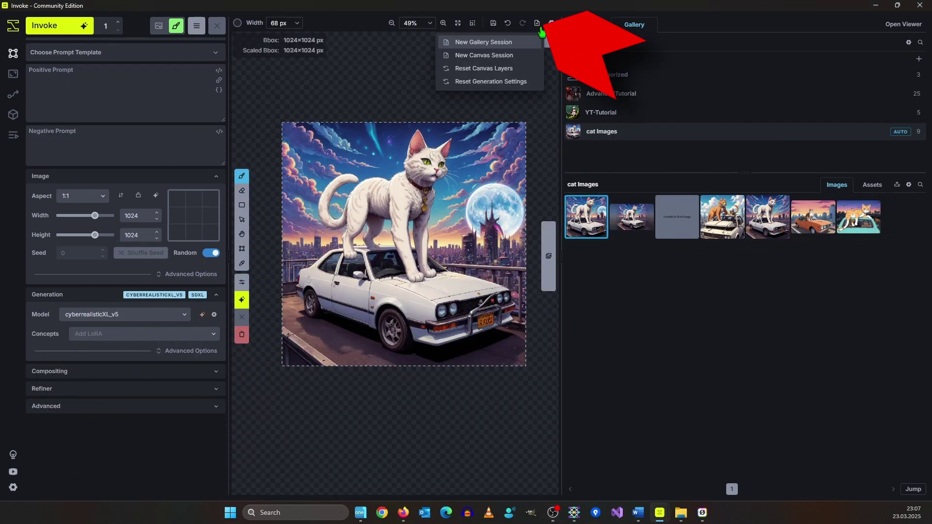
pyautogui.click(491, 56)
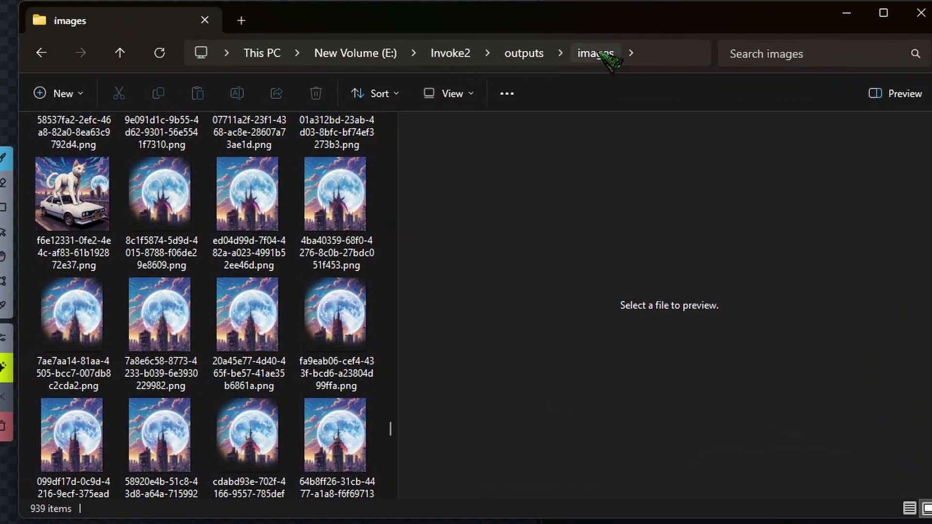
# Switch to File Explorer and look through the generated pictures stored in the Invoke2 outputs\images folder.
pyautogui.scroll(-10, 245, 296)
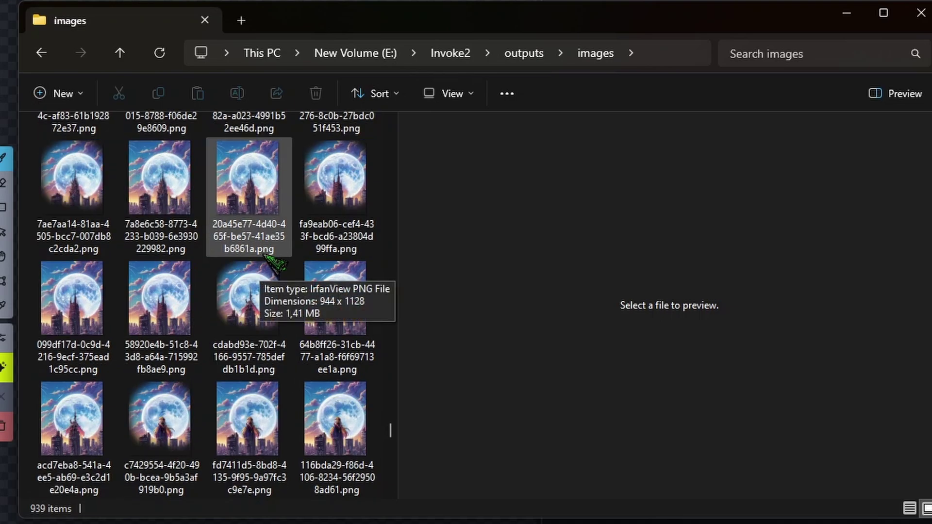
pyautogui.scroll(-10, 280, 255)
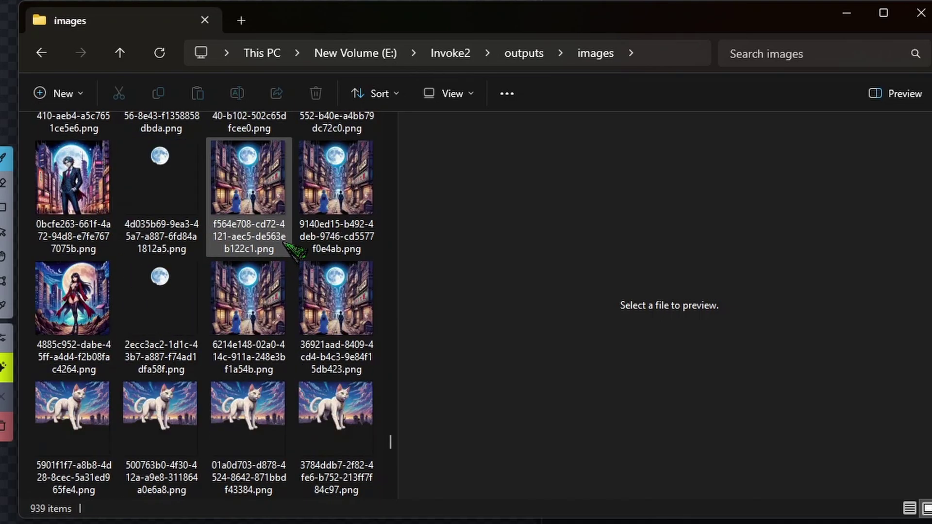
pyautogui.scroll(-10, 311, 301)
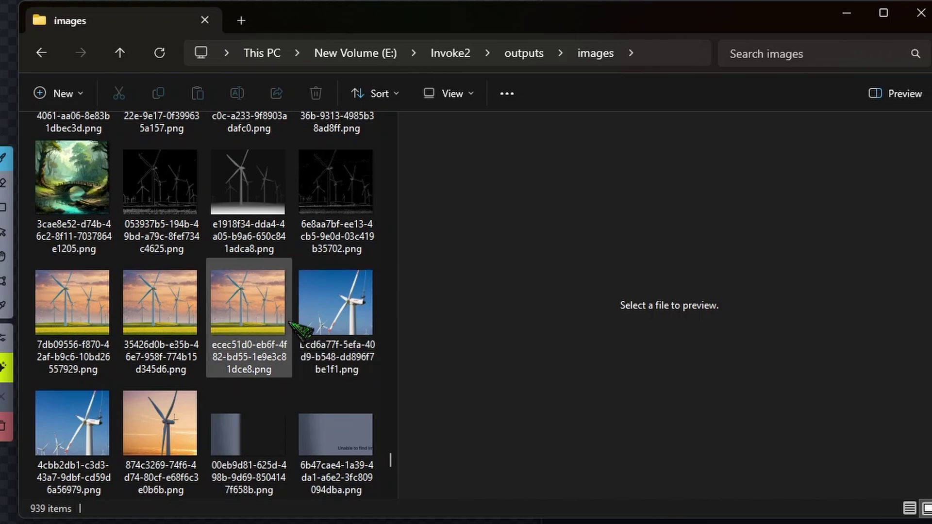
pyautogui.scroll(-2, 311, 326)
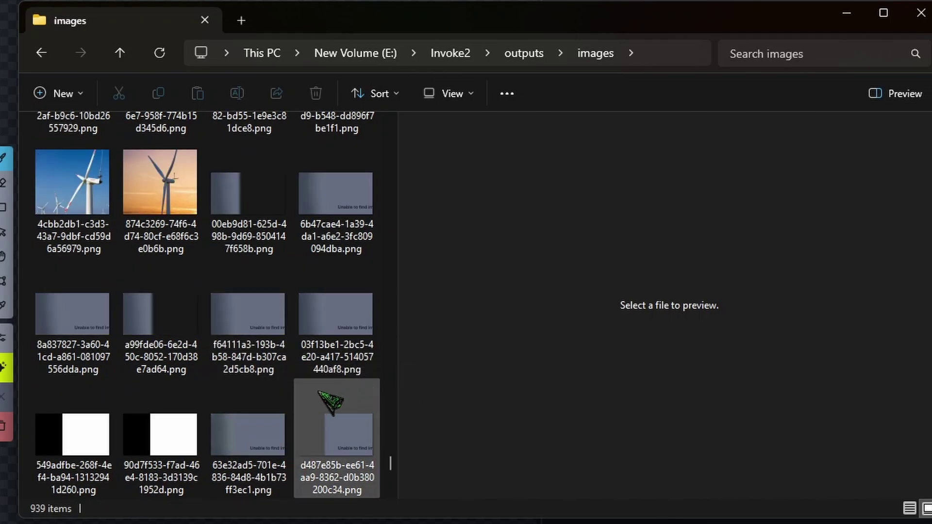
pyautogui.scroll(-6, 319, 392)
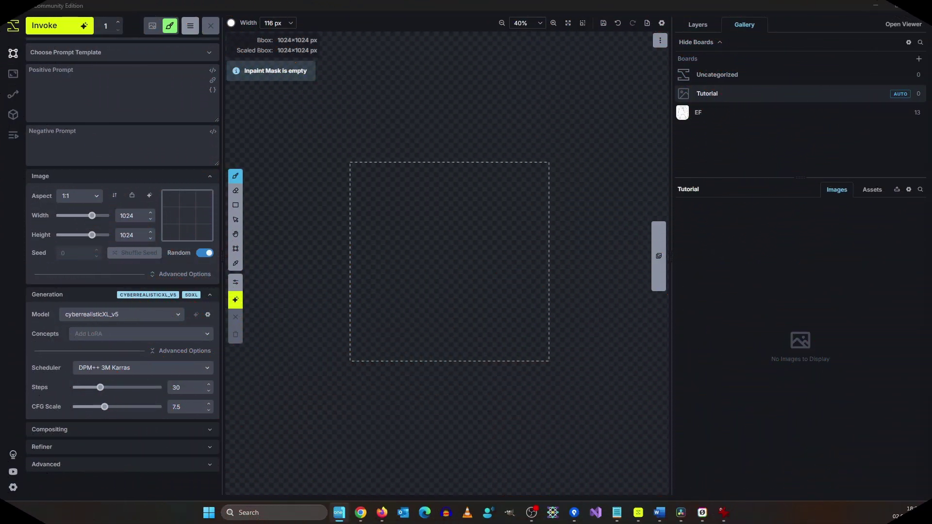
# Upload the fire mage picture to the Tutorial board and place it on the canvas as a new raster layer.
pyautogui.moveTo(931, 208); pyautogui.dragTo(474, 212)
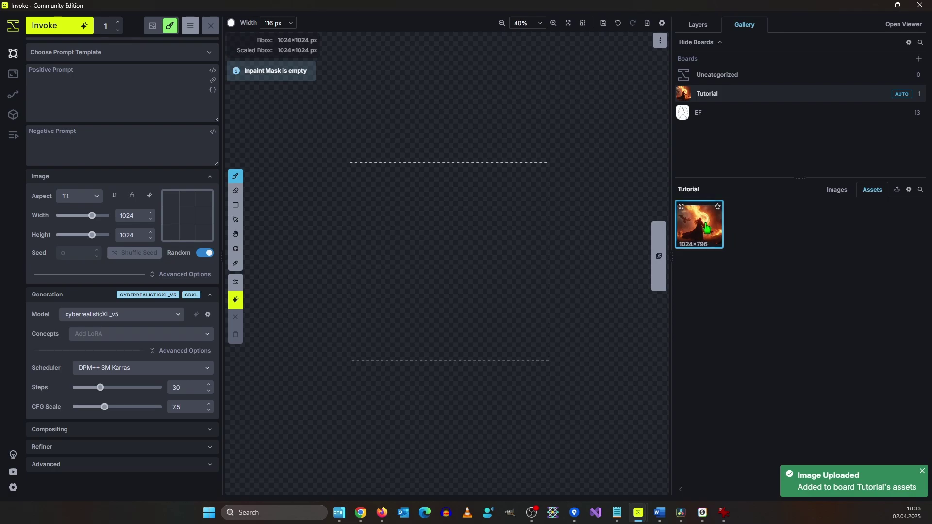
pyautogui.moveTo(702, 226); pyautogui.dragTo(371, 158)
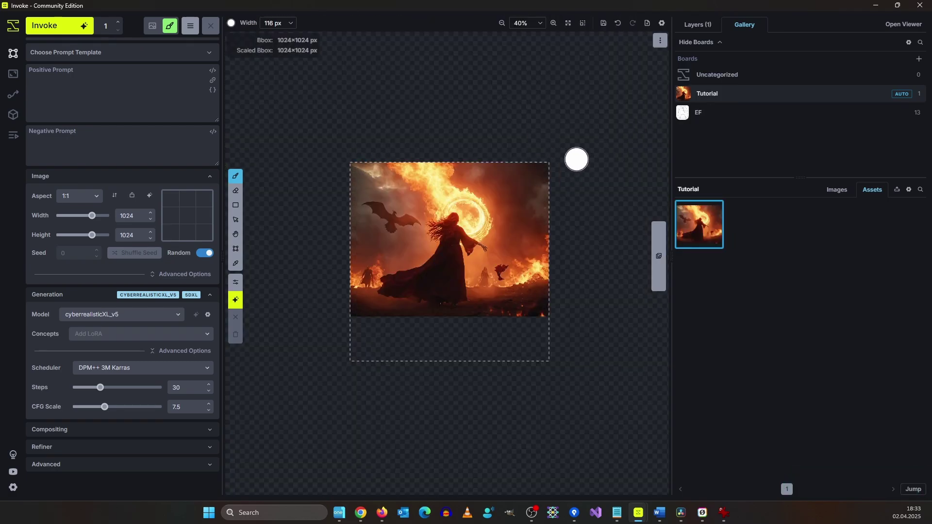
# Fit the bounding box to the picture at 1024×792 px and move it sideways so it extends past the right edge.
pyautogui.scroll(3, 383, 240)
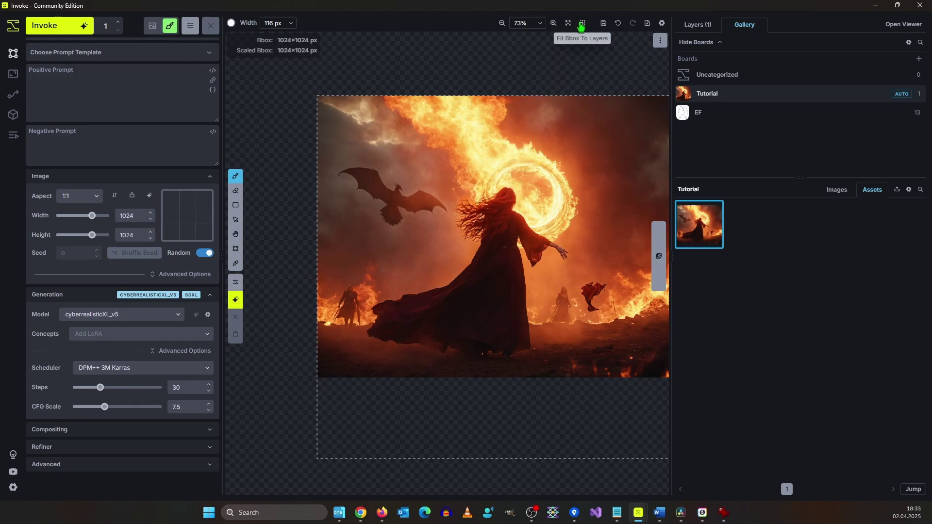
pyautogui.click(582, 24)
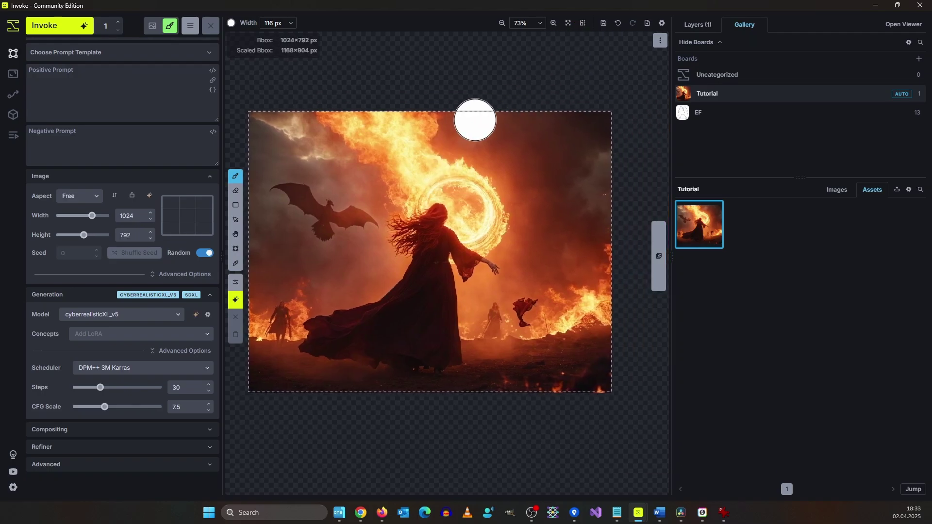
pyautogui.click(235, 249)
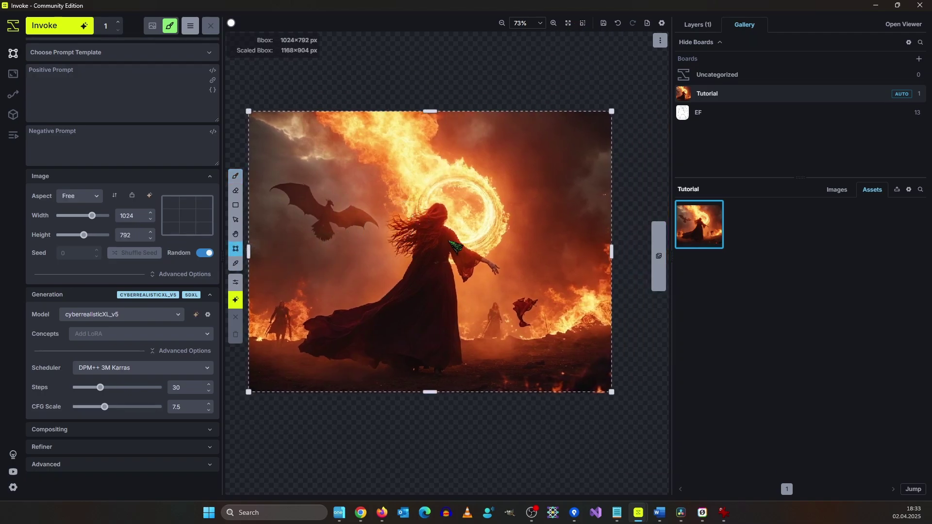
pyautogui.scroll(-1, 495, 267)
pyautogui.moveTo(413, 268); pyautogui.dragTo(475, 267)
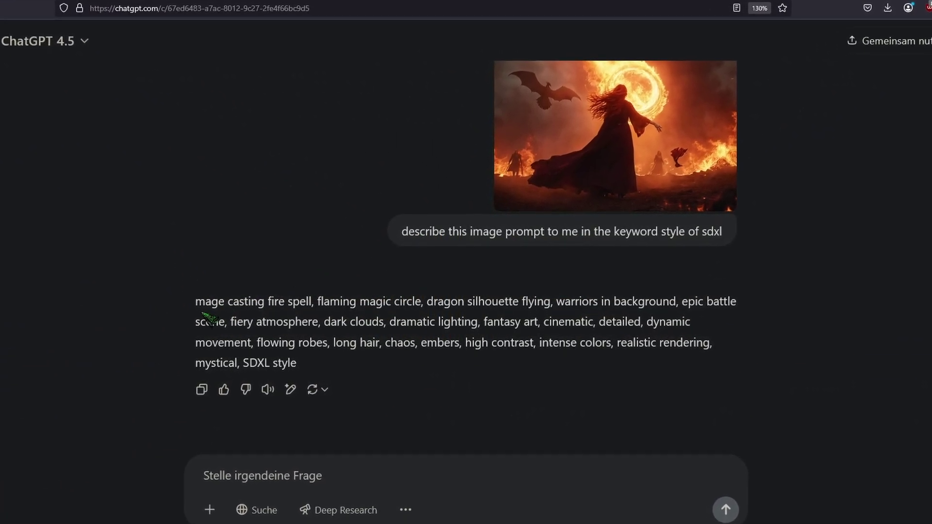
# Switch to the ChatGPT reply and copy the SDXL keywords from "mage casting fire spell" through "mystical".
pyautogui.moveTo(209, 320); pyautogui.dragTo(653, 332)
pyautogui.click(663, 332)
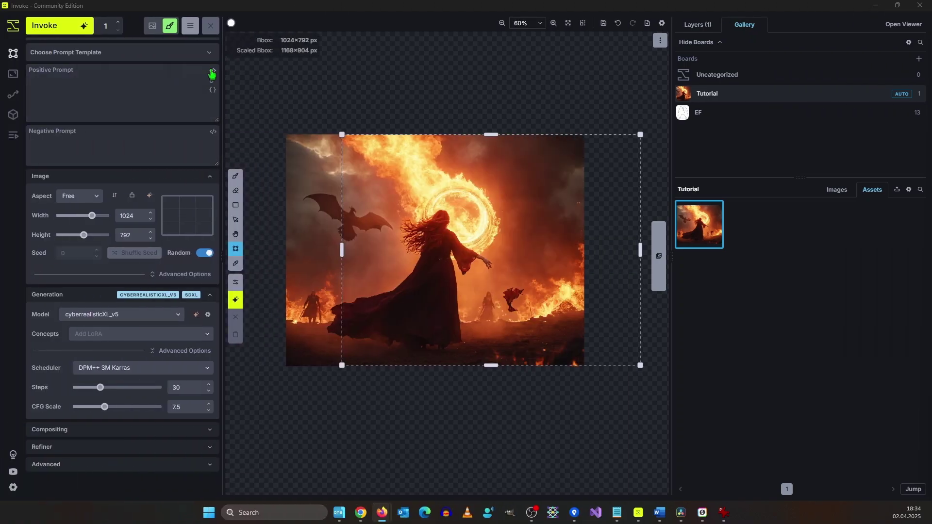
# Insert the main model's quality trigger phrases into the positive prompt and its "worst quality" phrases into the negative prompt.
pyautogui.click(212, 73)
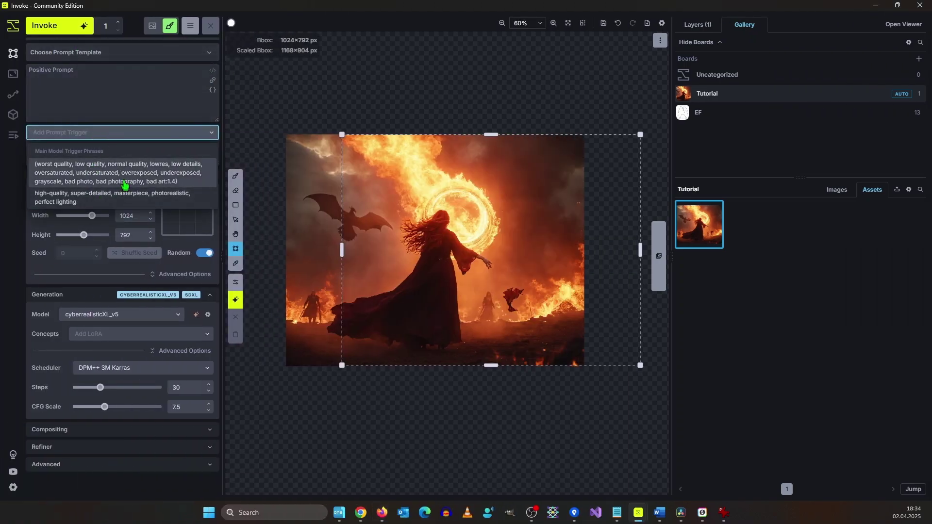
pyautogui.click(103, 196)
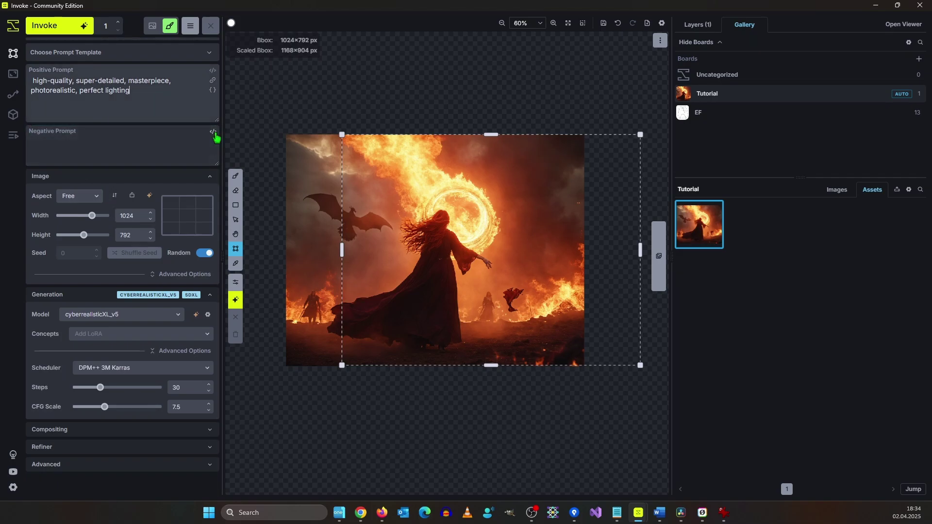
pyautogui.click(213, 131)
pyautogui.click(122, 221)
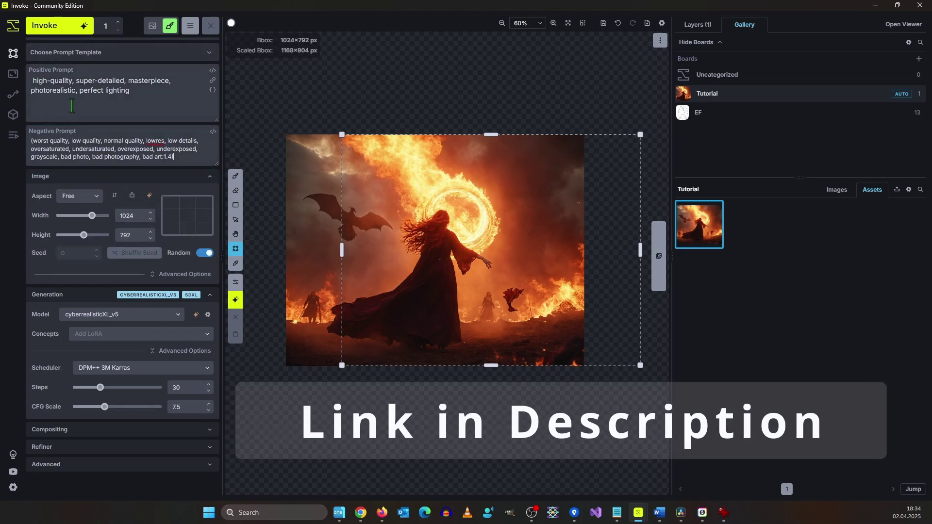
# Append the copied fire mage keywords to the quality phrases in the positive prompt and check the whole text.
pyautogui.click(162, 107)
pyautogui.hotkey('ctrl', 'v')
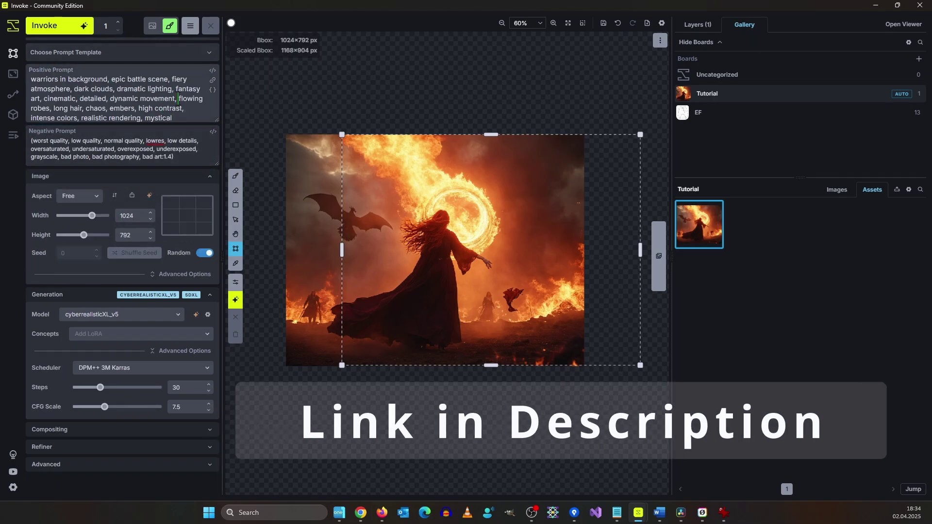
pyautogui.scroll(3, 177, 98)
pyautogui.scroll(-3, 146, 104)
pyautogui.scroll(3, 94, 104)
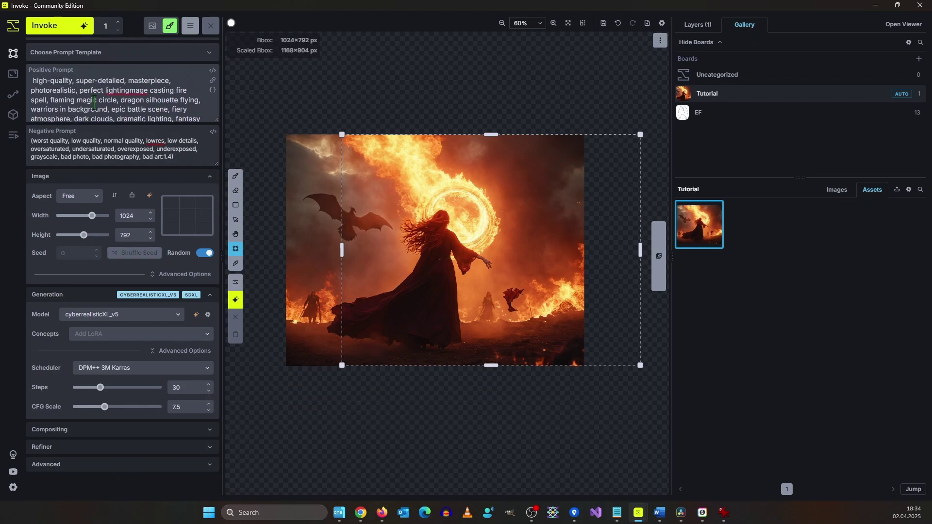
pyautogui.scroll(-3, 94, 103)
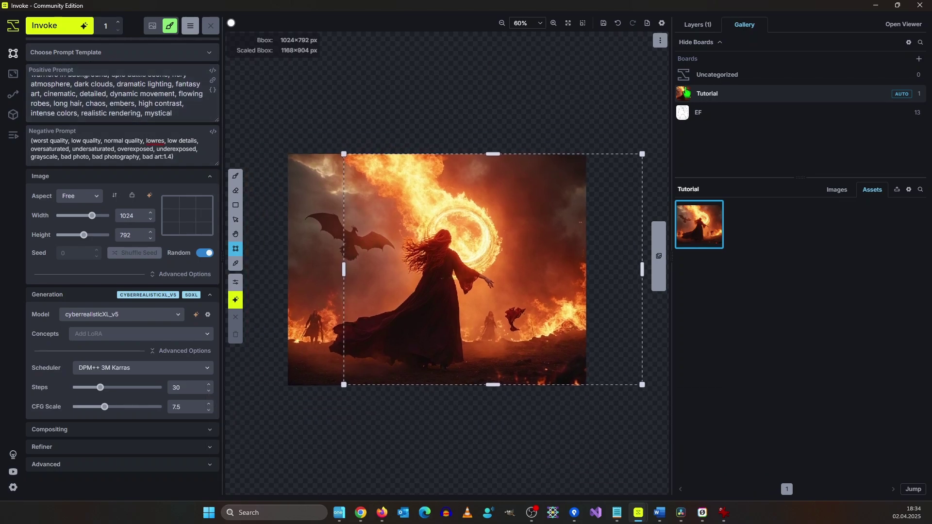
# Show the layers and generate two outpainting candidates for the bounding box with the inpaint mask left empty.
pyautogui.click(696, 26)
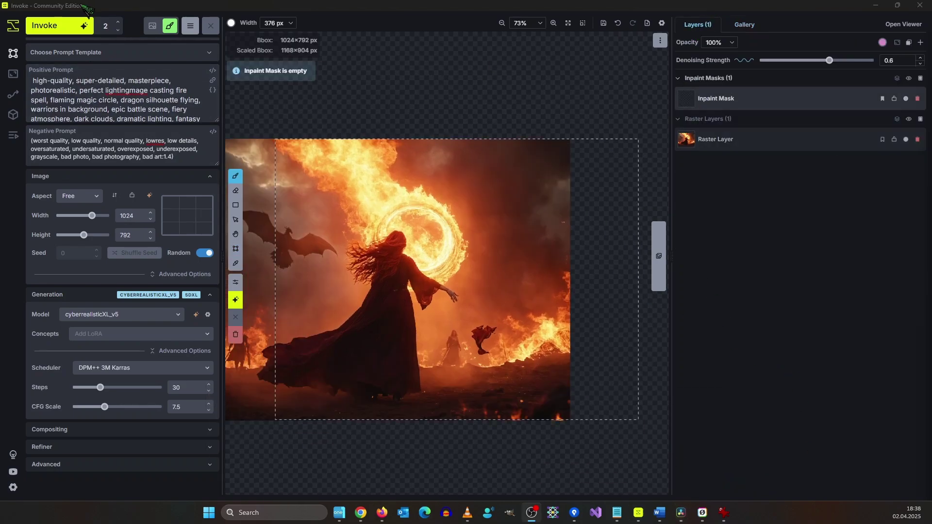
pyautogui.click(43, 31)
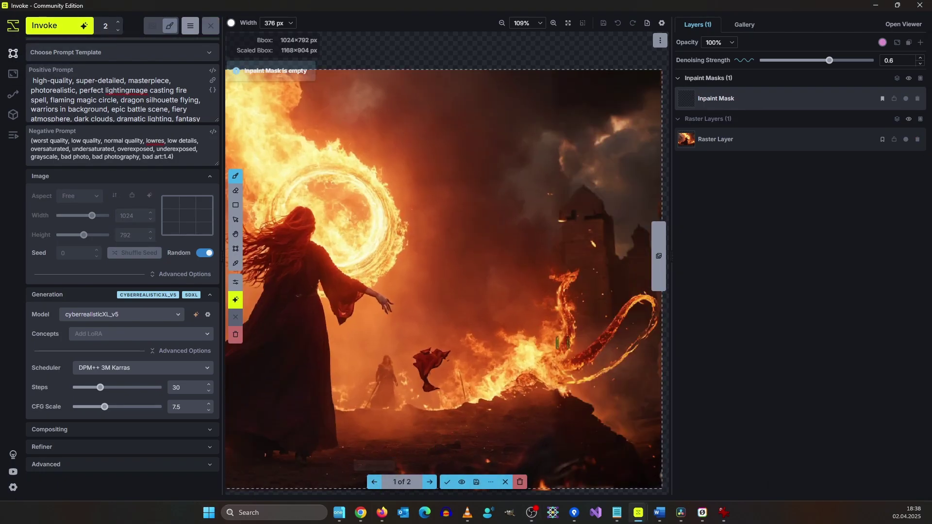
# Show the first candidate and examine the outpainted tower, flames and transition to the original picture up close.
pyautogui.click(374, 482)
pyautogui.scroll(-2, 510, 343)
pyautogui.scroll(5, 509, 342)
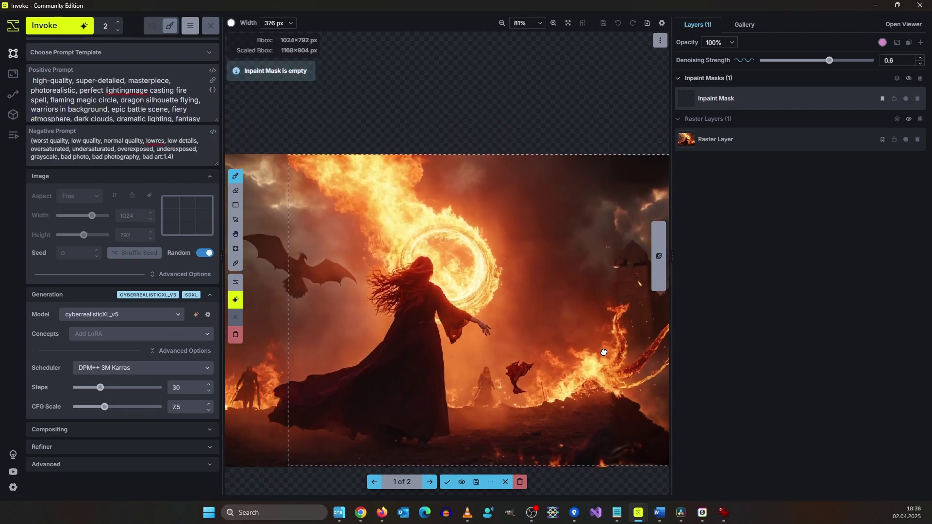
pyautogui.moveTo(606, 257); pyautogui.dragTo(569, 254)
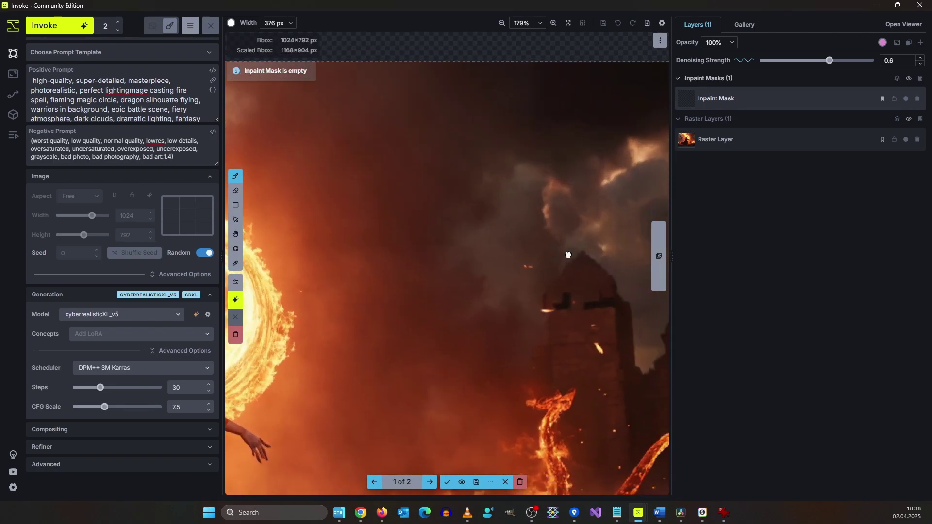
pyautogui.scroll(-2, 560, 226)
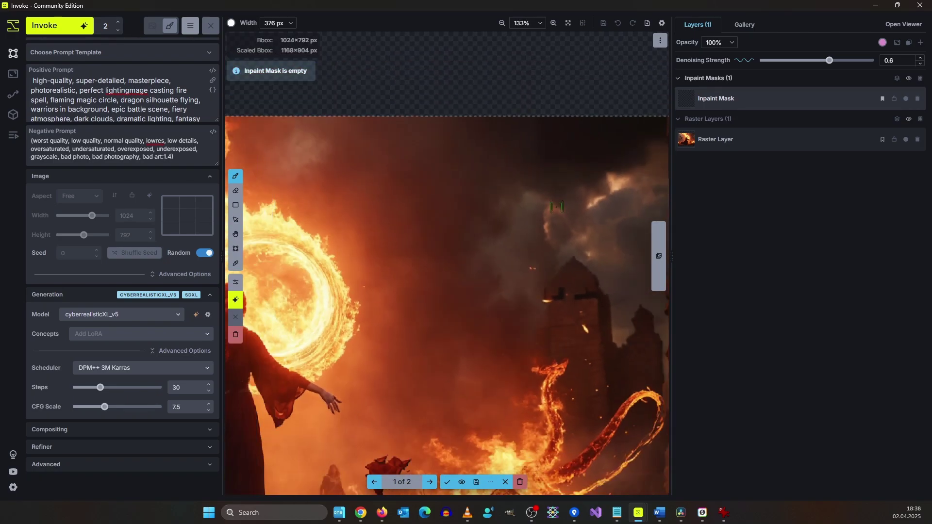
pyautogui.moveTo(578, 277); pyautogui.dragTo(538, 201)
pyautogui.scroll(-3, 526, 202)
pyautogui.scroll(-1, 580, 138)
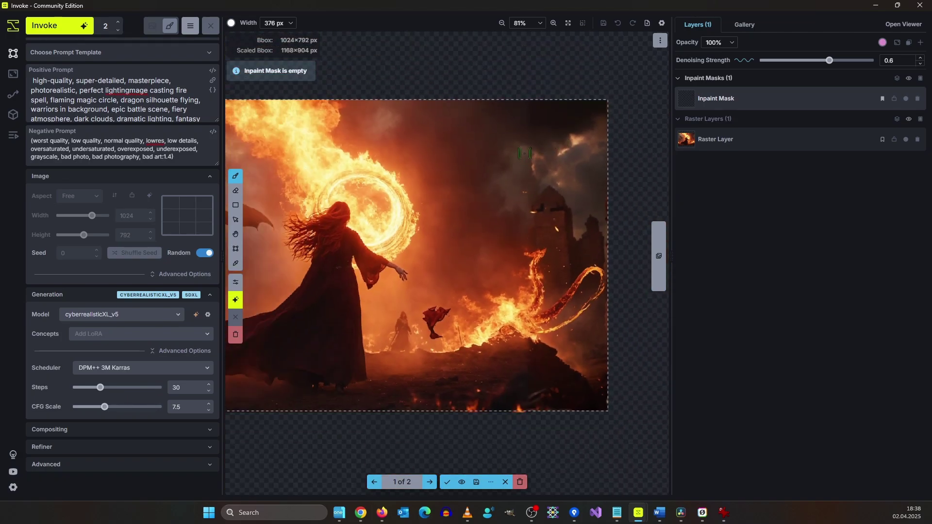
pyautogui.moveTo(503, 166); pyautogui.dragTo(498, 173)
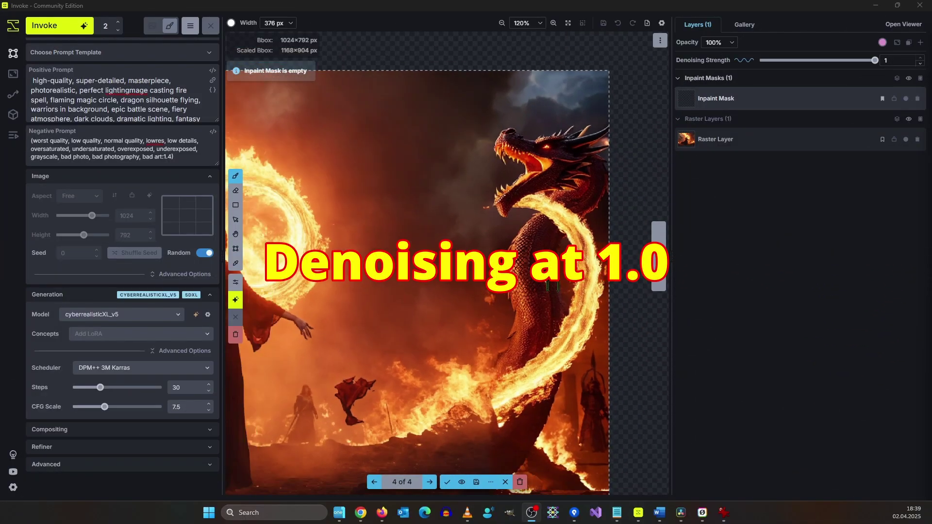
pyautogui.scroll(-2, 549, 287)
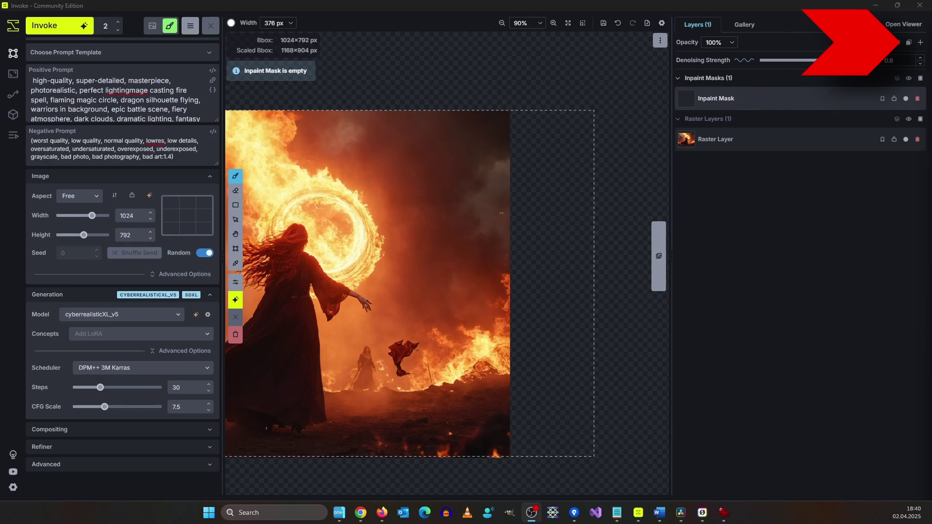
# Paint the inpaint mask over the picture's right edge and the empty area beyond, and generate two candidates at denoising strength 0.55.
pyautogui.click(920, 42)
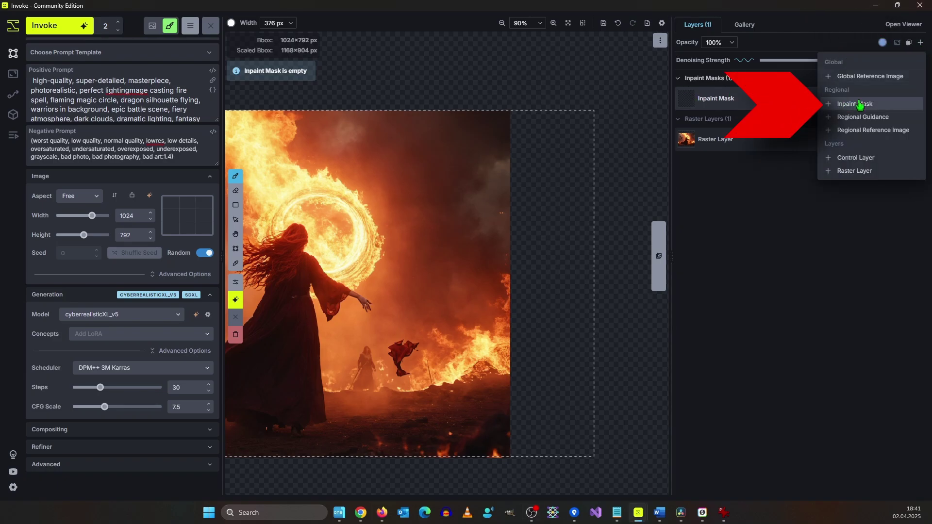
pyautogui.click(748, 306)
pyautogui.moveTo(533, 117)
pyautogui.mouseDown()
pyautogui.moveTo(540, 396)
pyautogui.moveTo(505, 379)
pyautogui.moveTo(505, 160)
pyautogui.moveTo(577, 412)
pyautogui.moveTo(611, 269)
pyautogui.mouseUp()
pyautogui.moveTo(520, 225); pyautogui.dragTo(531, 223)
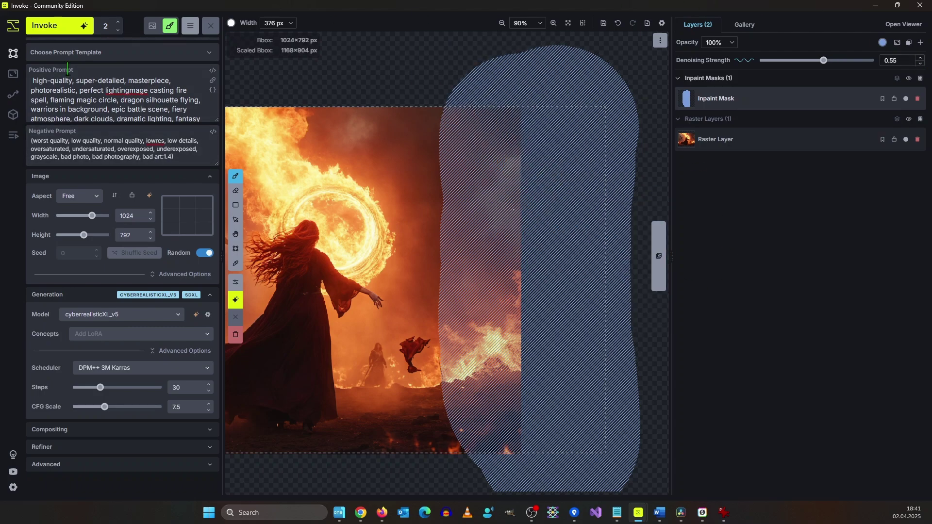
pyautogui.click(67, 26)
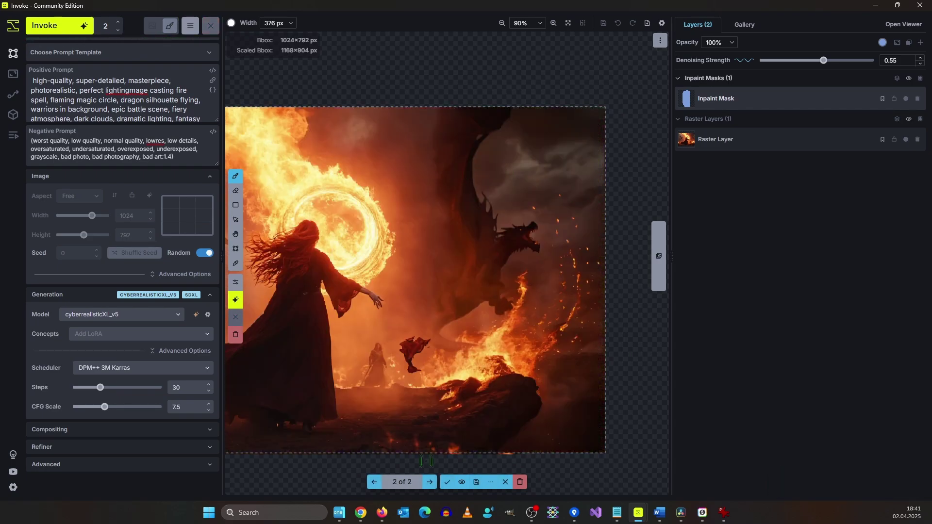
# Show the first masked candidate and examine the fire dragon and the blend with the original picture up close.
pyautogui.click(375, 482)
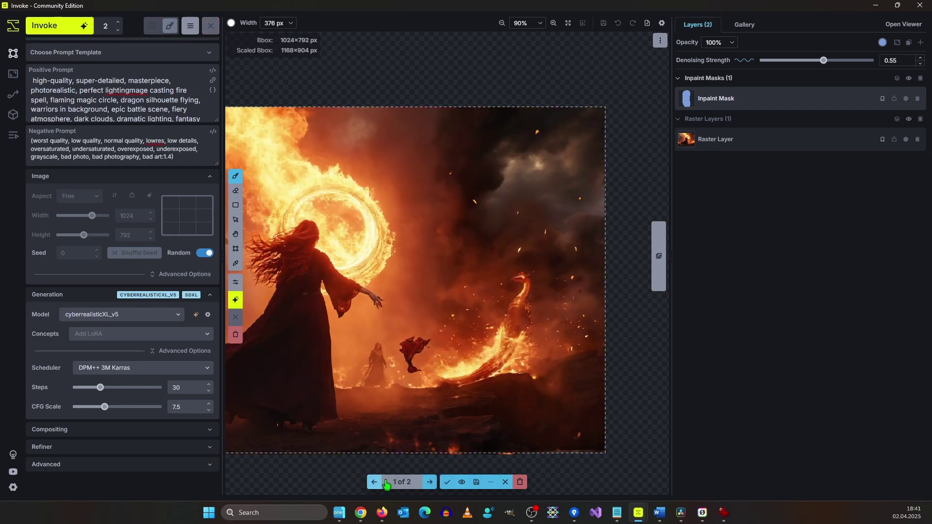
pyautogui.scroll(5, 487, 265)
pyautogui.scroll(-3, 544, 318)
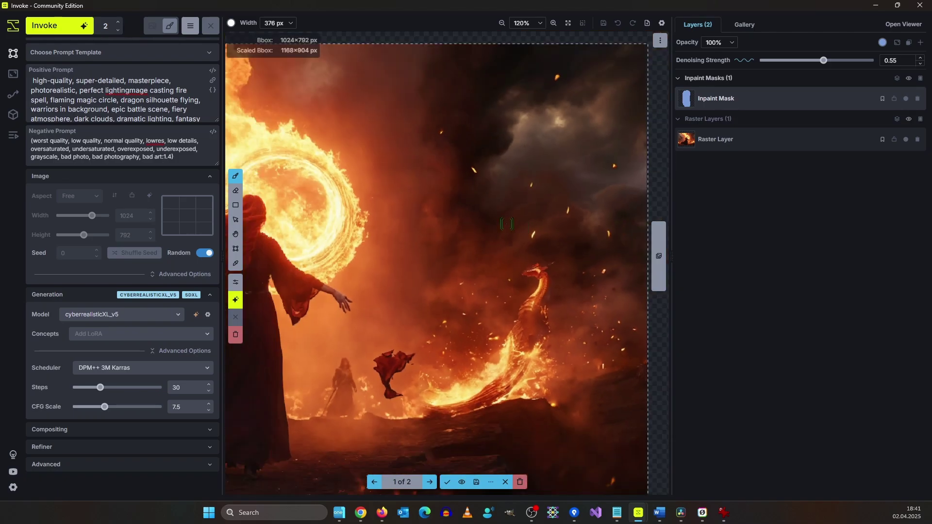
pyautogui.scroll(2, 547, 323)
pyautogui.scroll(1, 547, 323)
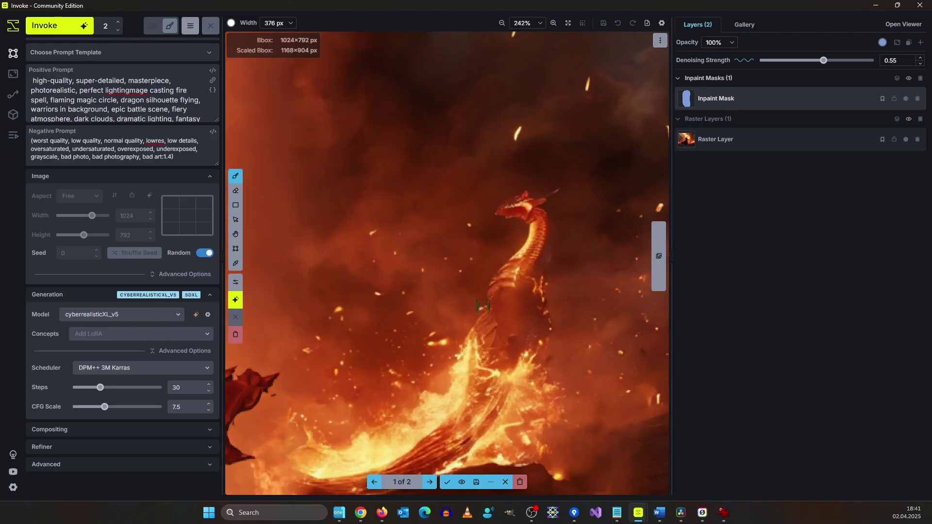
# Accept the first masked candidate onto the canvas as a new raster layer.
pyautogui.moveTo(483, 306); pyautogui.dragTo(541, 239)
pyautogui.scroll(-5, 534, 238)
pyautogui.moveTo(533, 115)
pyautogui.mouseDown()
pyautogui.moveTo(495, 227)
pyautogui.moveTo(503, 312)
pyautogui.moveTo(563, 221)
pyautogui.moveTo(567, 191)
pyautogui.mouseUp()
pyautogui.scroll(-3, 564, 193)
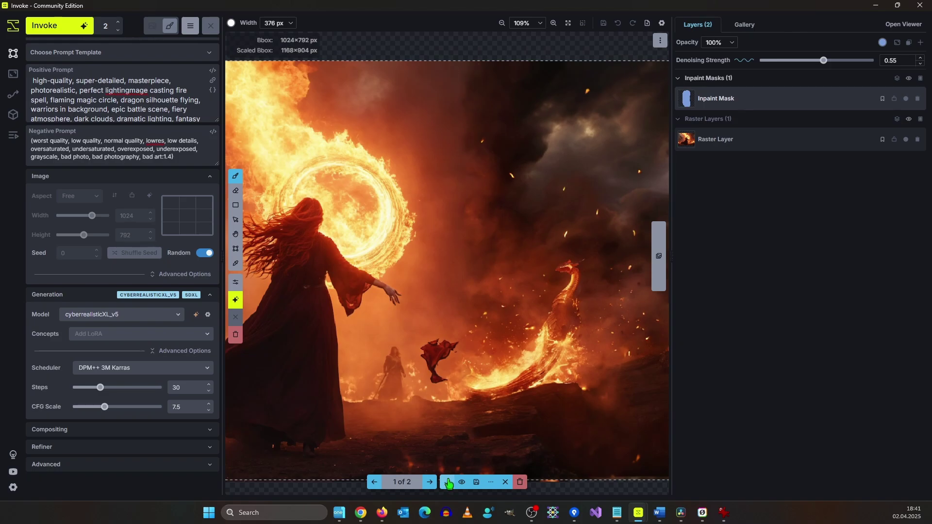
pyautogui.click(448, 482)
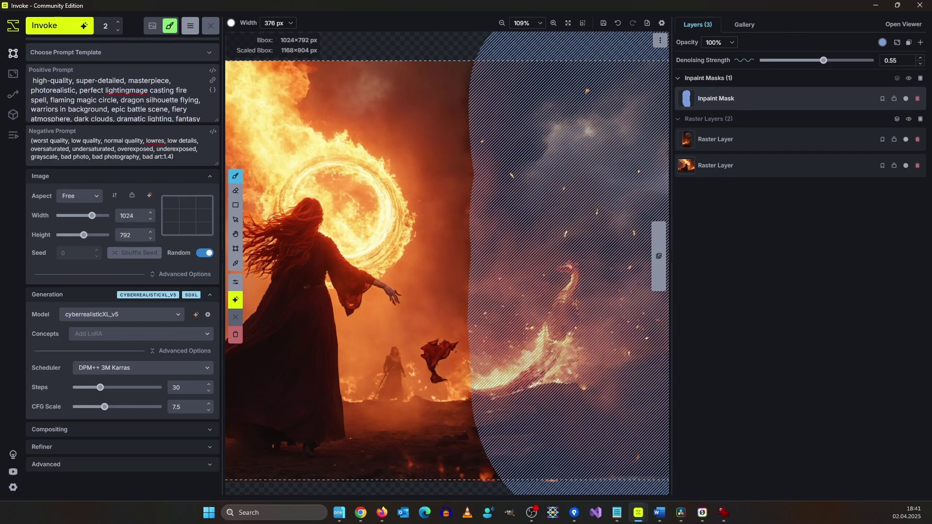
# Move the 1024×792 px bounding box so it spans the picture's left part and the empty area beyond its left edge.
pyautogui.scroll(-5, 265, 253)
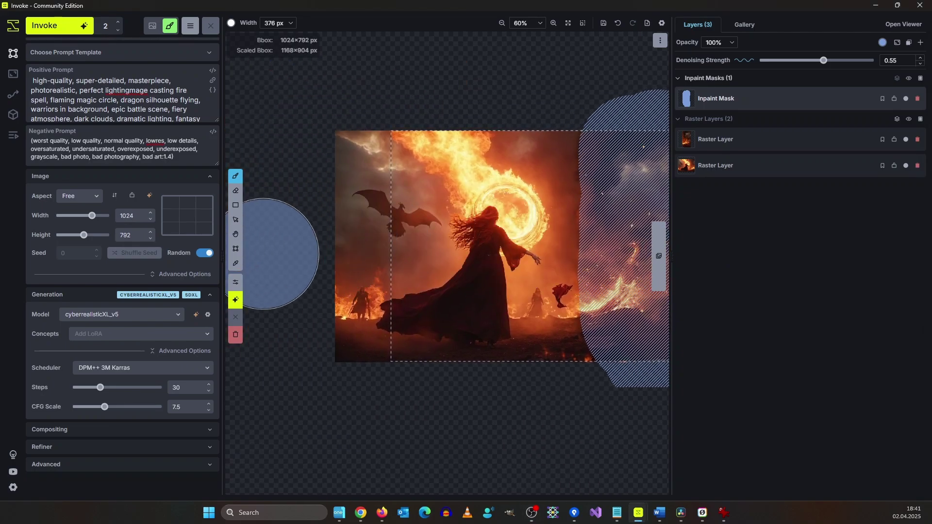
pyautogui.click(235, 249)
pyautogui.moveTo(555, 218)
pyautogui.mouseDown()
pyautogui.moveTo(406, 219)
pyautogui.moveTo(498, 186)
pyautogui.mouseUp()
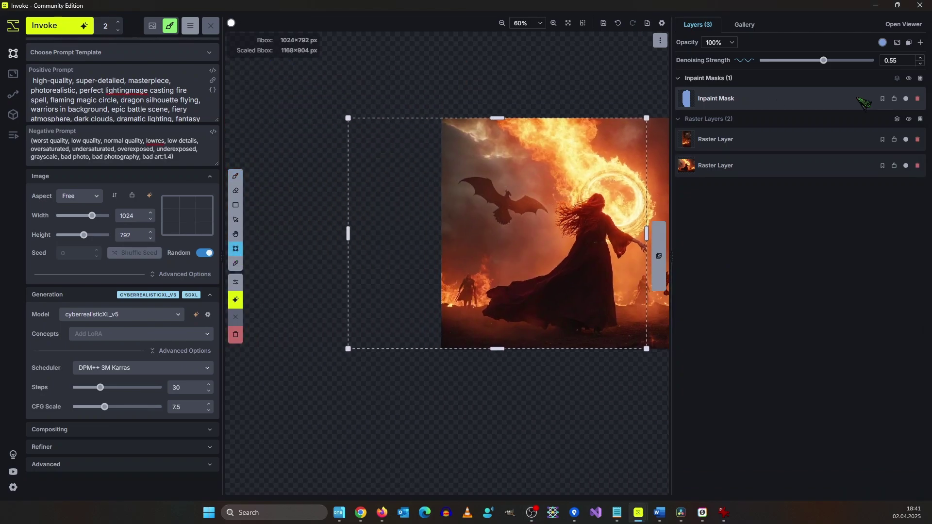
# Replace the used inpaint mask with a new one painted over the picture's left edge and the empty area beyond.
pyautogui.click(917, 98)
pyautogui.click(921, 44)
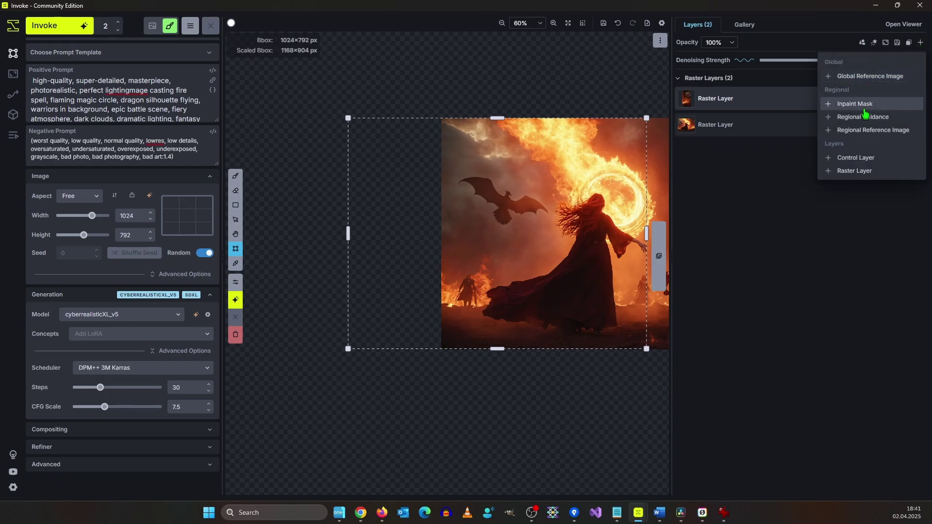
pyautogui.click(847, 104)
pyautogui.press('b')
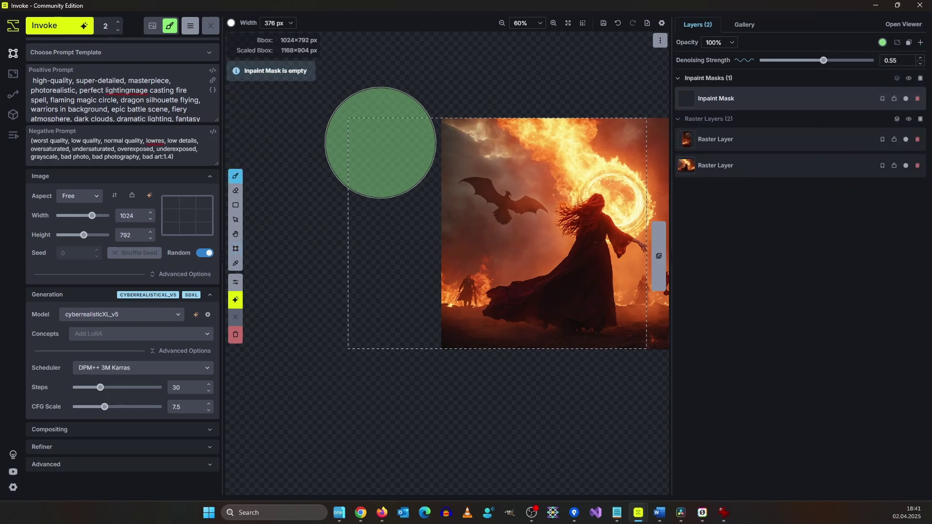
pyautogui.moveTo(381, 150)
pyautogui.mouseDown()
pyautogui.moveTo(420, 291)
pyautogui.moveTo(392, 327)
pyautogui.moveTo(407, 154)
pyautogui.moveTo(420, 282)
pyautogui.moveTo(359, 332)
pyautogui.mouseUp()
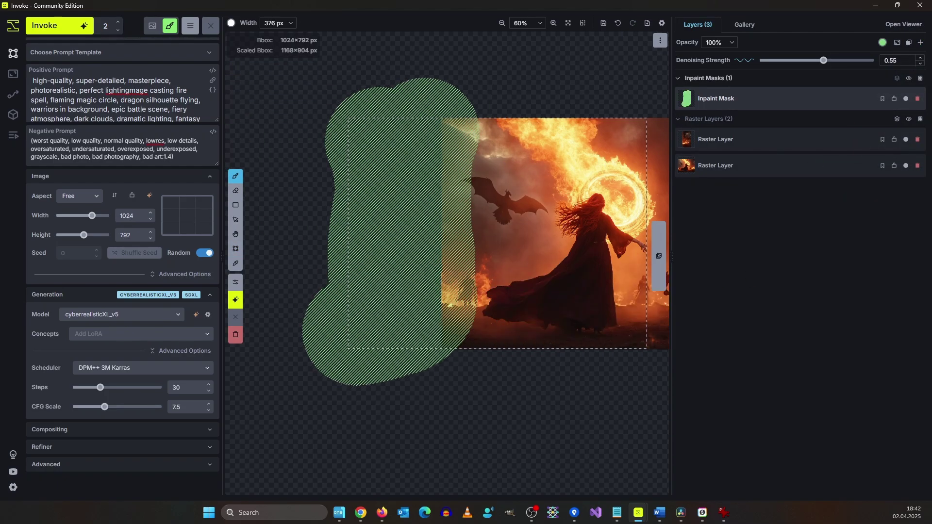
# Set the number of iterations to 4 and generate the outpainting candidates for the left side.
pyautogui.click(119, 22)
pyautogui.click(119, 23)
pyautogui.click(57, 30)
pyautogui.scroll(3, 441, 249)
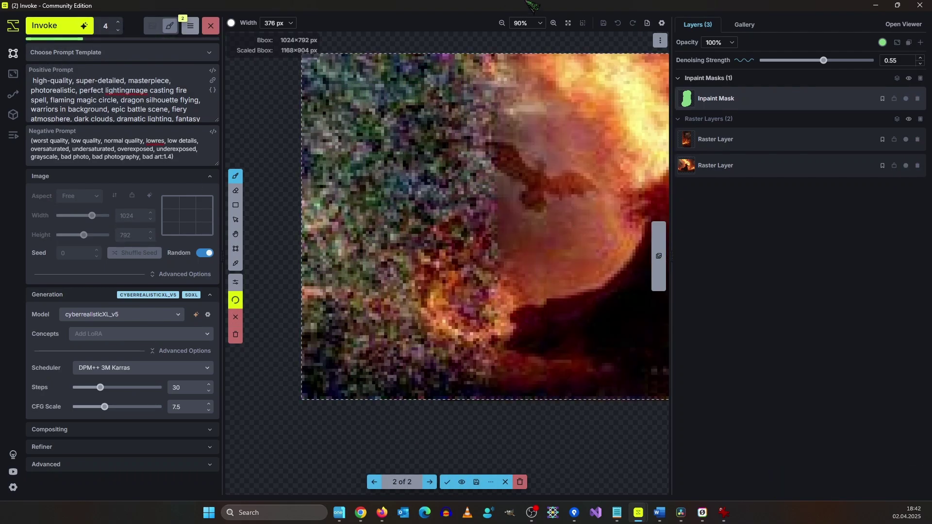
pyautogui.scroll(1, 524, 207)
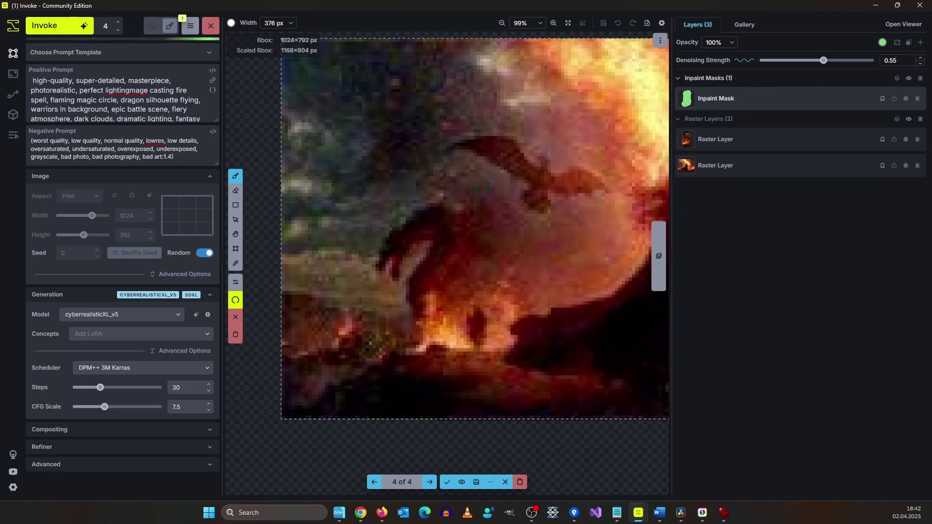
pyautogui.scroll(-1, 482, 161)
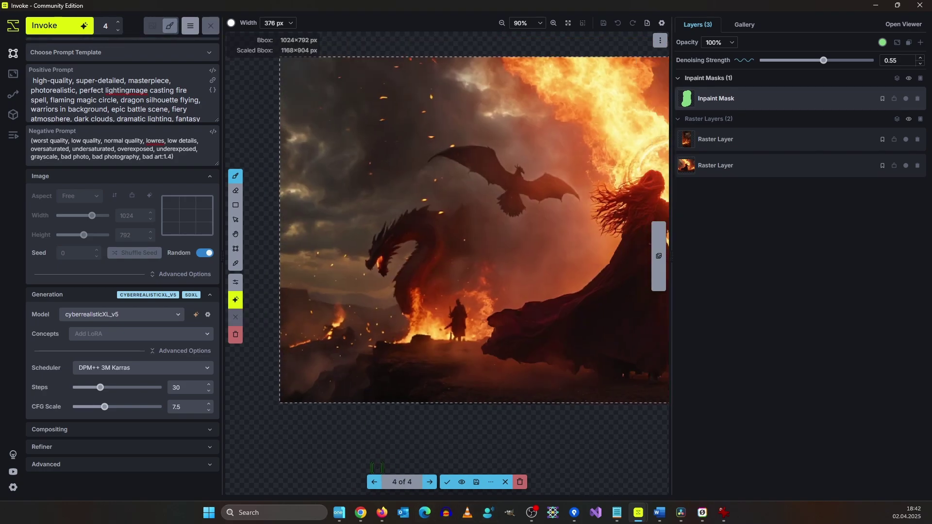
# Show the third candidate and examine the burning arc and its transition to the original picture.
pyautogui.click(376, 483)
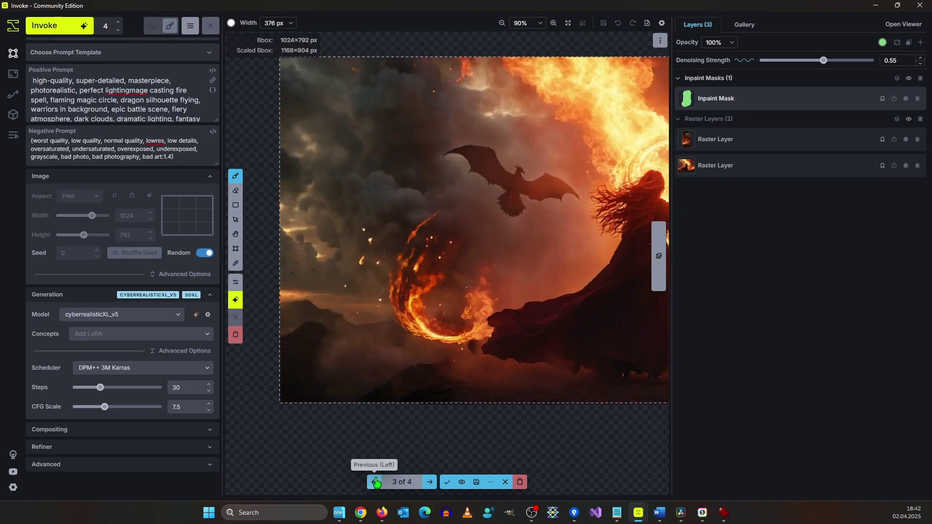
pyautogui.scroll(-5, 517, 215)
pyautogui.moveTo(519, 215); pyautogui.dragTo(483, 244)
pyautogui.scroll(6, 392, 246)
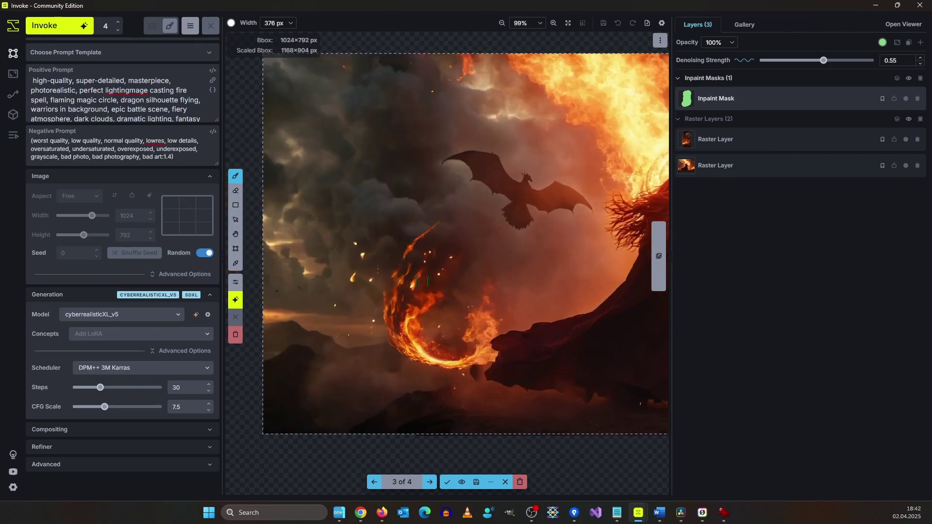
pyautogui.moveTo(448, 312); pyautogui.dragTo(457, 304)
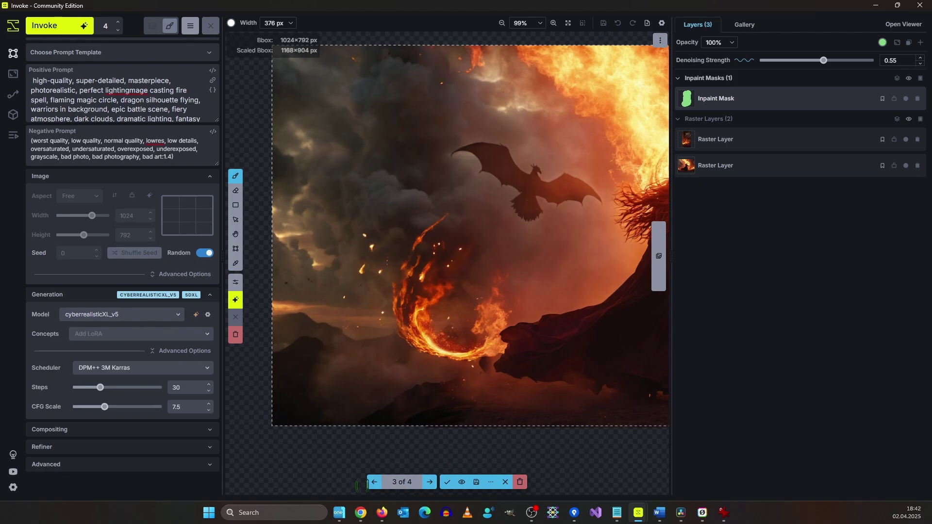
# Show the second candidate and examine the torch-bearing warriors, the clouds and the blend with the original picture.
pyautogui.click(375, 482)
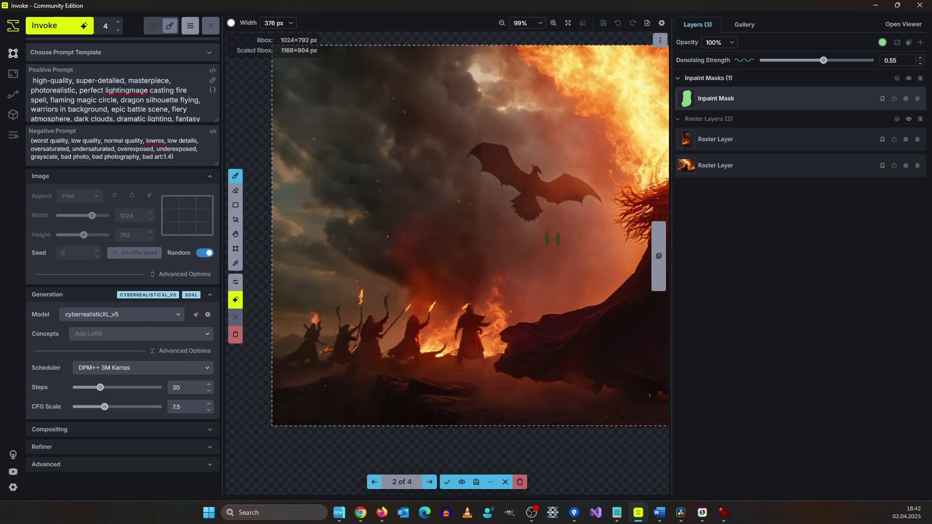
pyautogui.scroll(-1, 533, 227)
pyautogui.scroll(1, 500, 253)
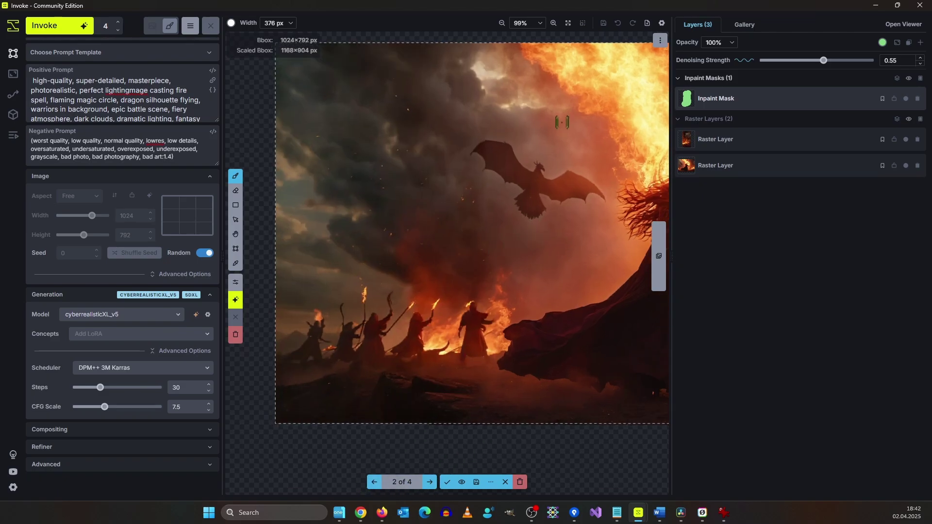
pyautogui.moveTo(562, 122); pyautogui.dragTo(464, 145)
pyautogui.moveTo(442, 284); pyautogui.dragTo(460, 257)
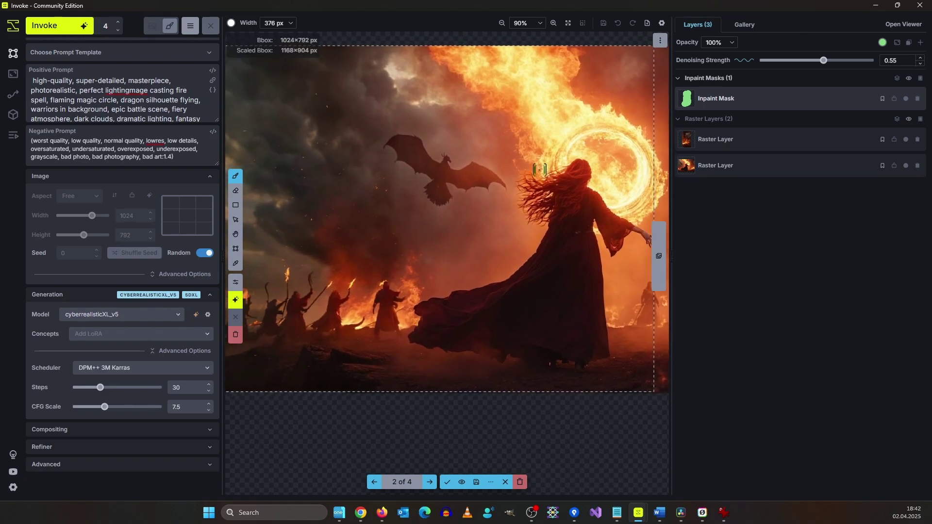
pyautogui.moveTo(571, 162); pyautogui.dragTo(498, 121)
pyautogui.scroll(-2, 427, 120)
pyautogui.moveTo(339, 162); pyautogui.dragTo(430, 213)
pyautogui.scroll(3, 473, 199)
pyautogui.scroll(-3, 442, 192)
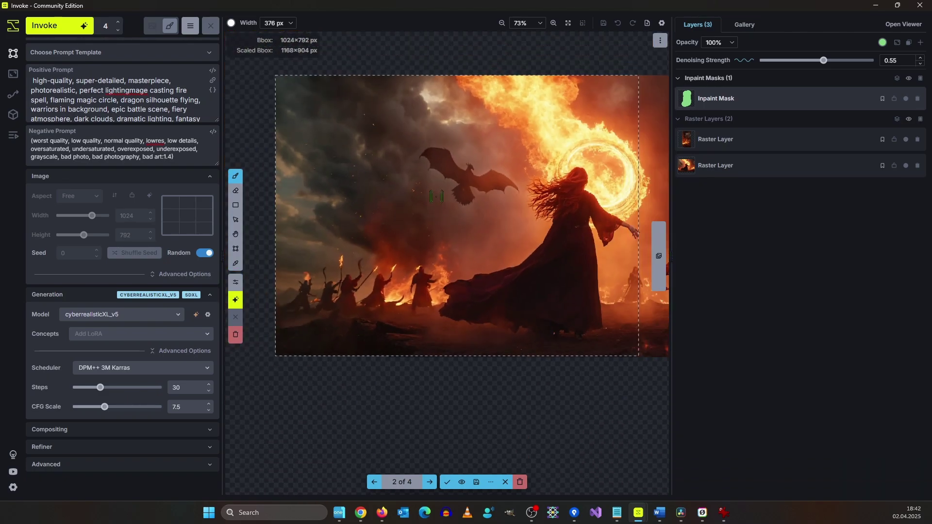